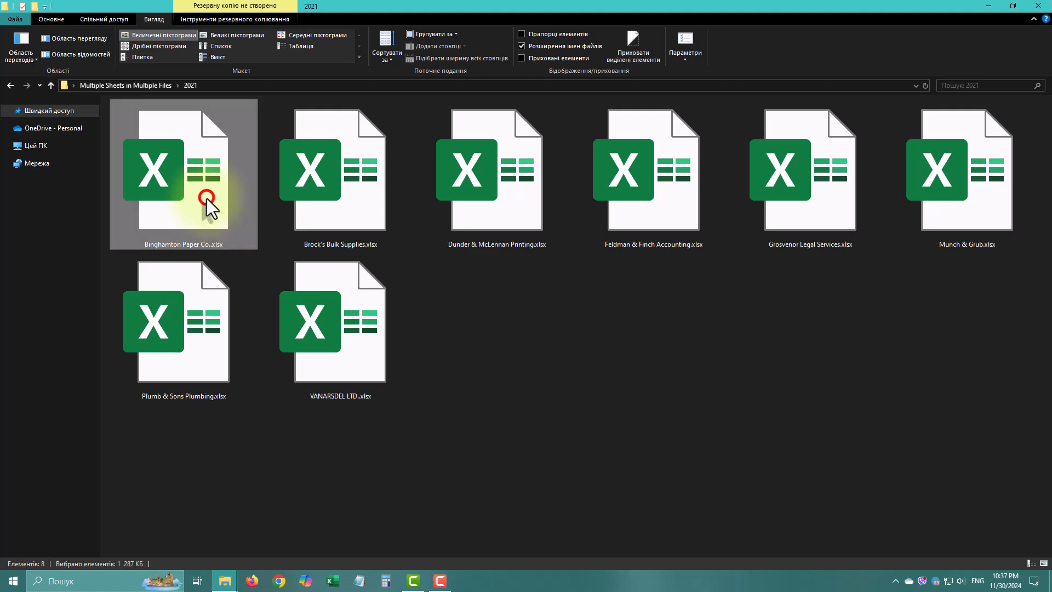
Open the Binghamton Paper Co..xlsx workbook, review its monthly profit and loss sheets from Jan to Jun, and close it.
{"action": "double_click", "coordinate": [206, 198]}
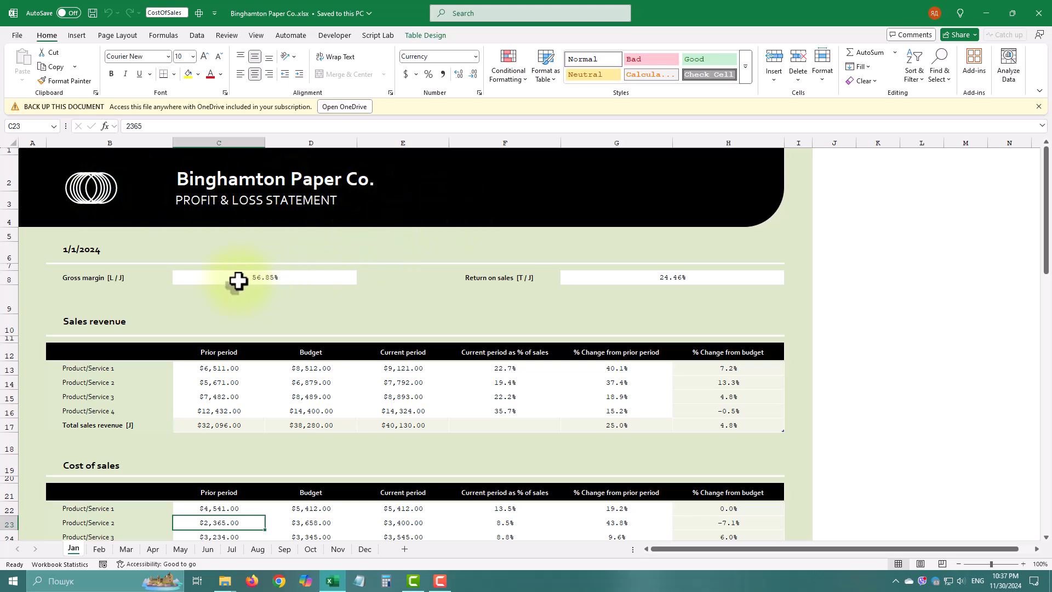
{"action": "scroll", "coordinate": [205, 312], "scroll_direction": "down", "scroll_amount": 9}
{"action": "scroll", "coordinate": [206, 313], "scroll_direction": "down", "scroll_amount": 9}
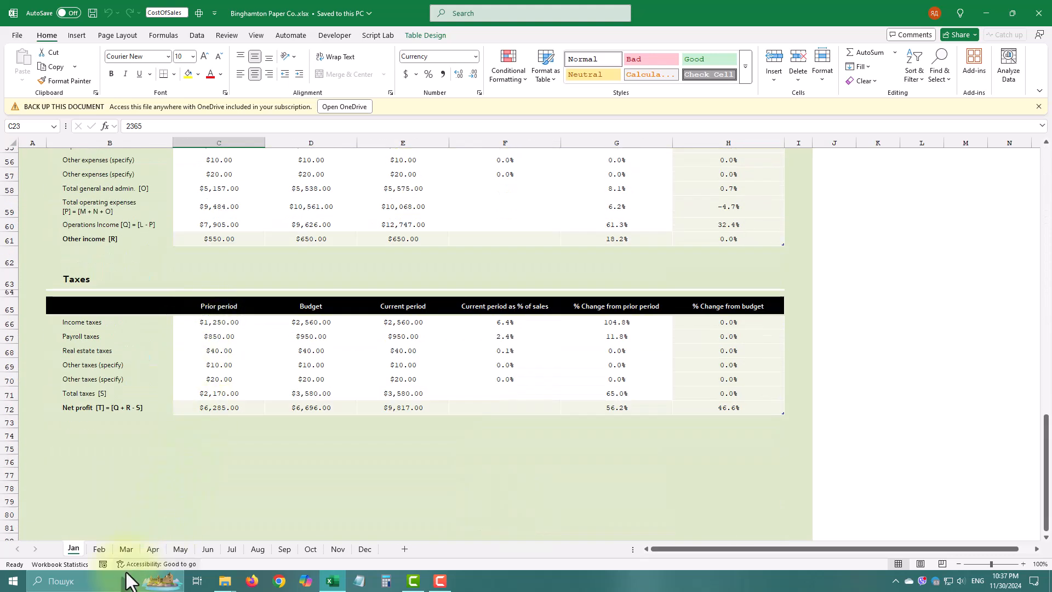
{"action": "left_click", "coordinate": [97, 549]}
{"action": "left_click", "coordinate": [125, 550]}
{"action": "left_click", "coordinate": [149, 550]}
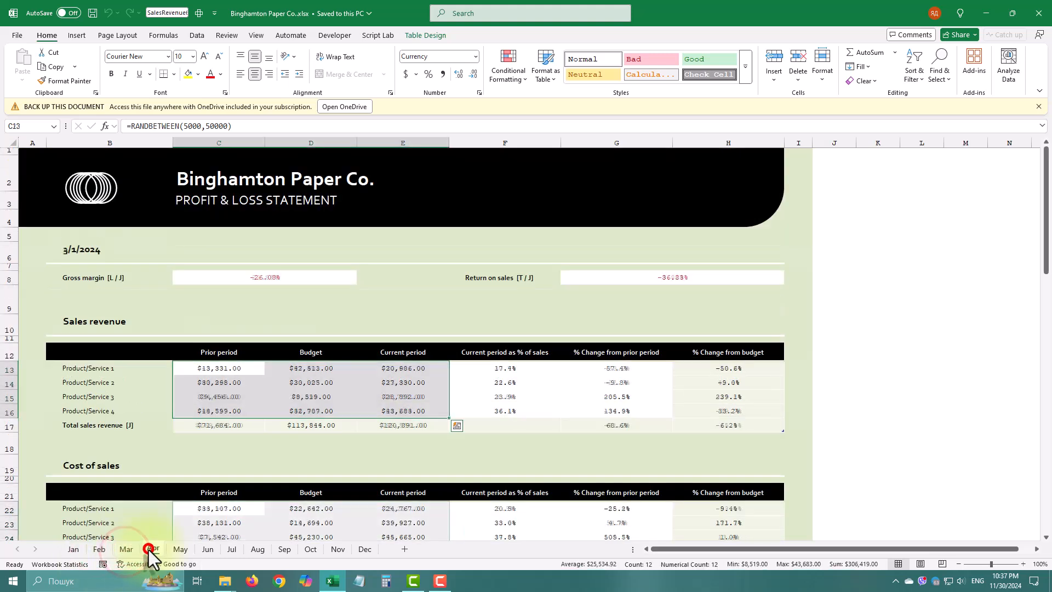
{"action": "left_click", "coordinate": [179, 549]}
{"action": "left_click", "coordinate": [206, 549]}
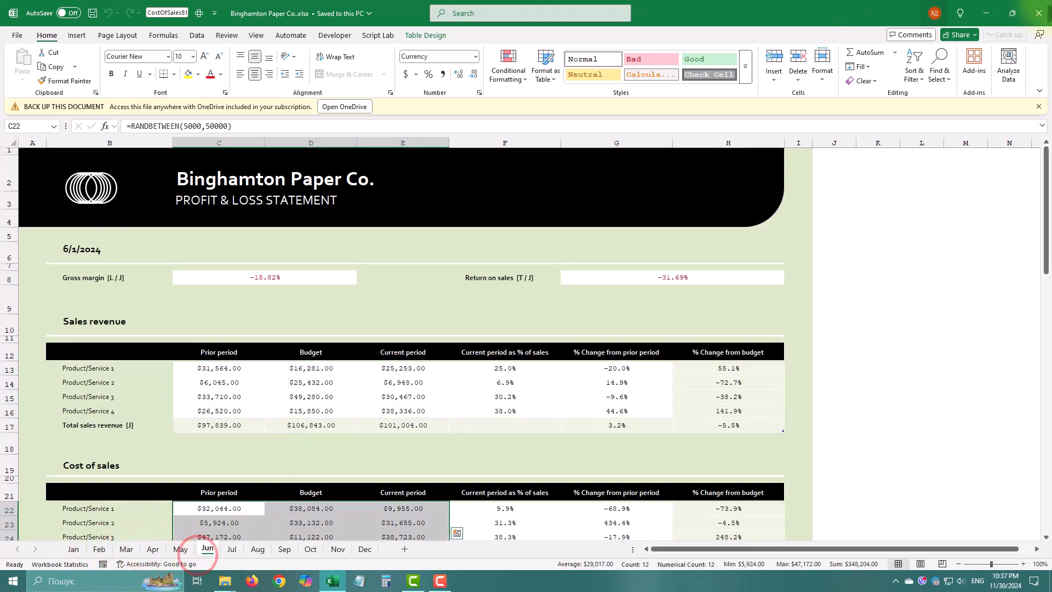
{"action": "left_click", "coordinate": [1038, 12]}
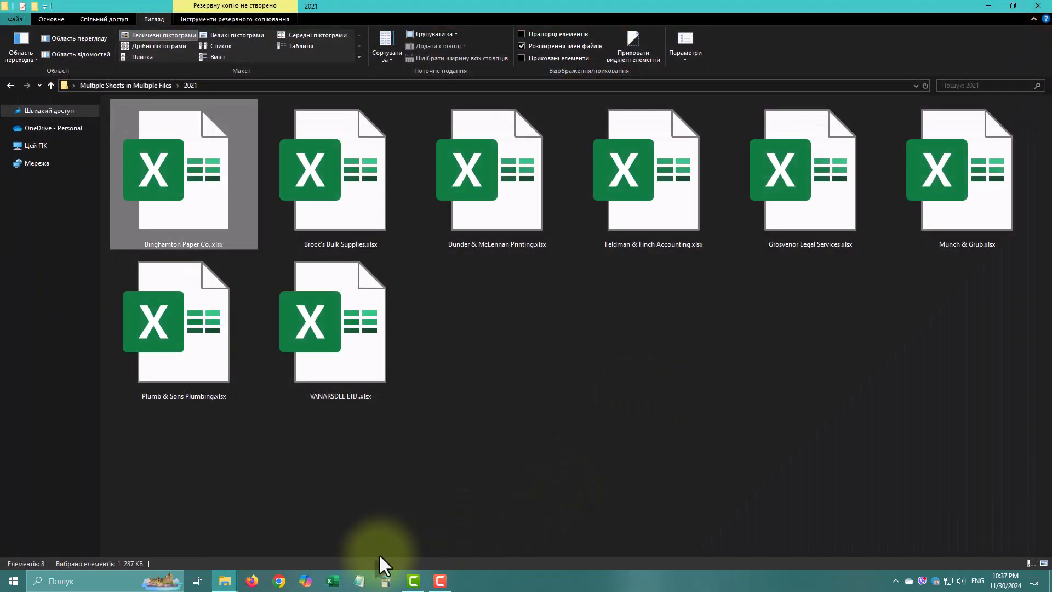
In a new blank Excel workbook, import data from the desktop folder Multiple Sheets in Multiple Files.
{"action": "left_click", "coordinate": [333, 582]}
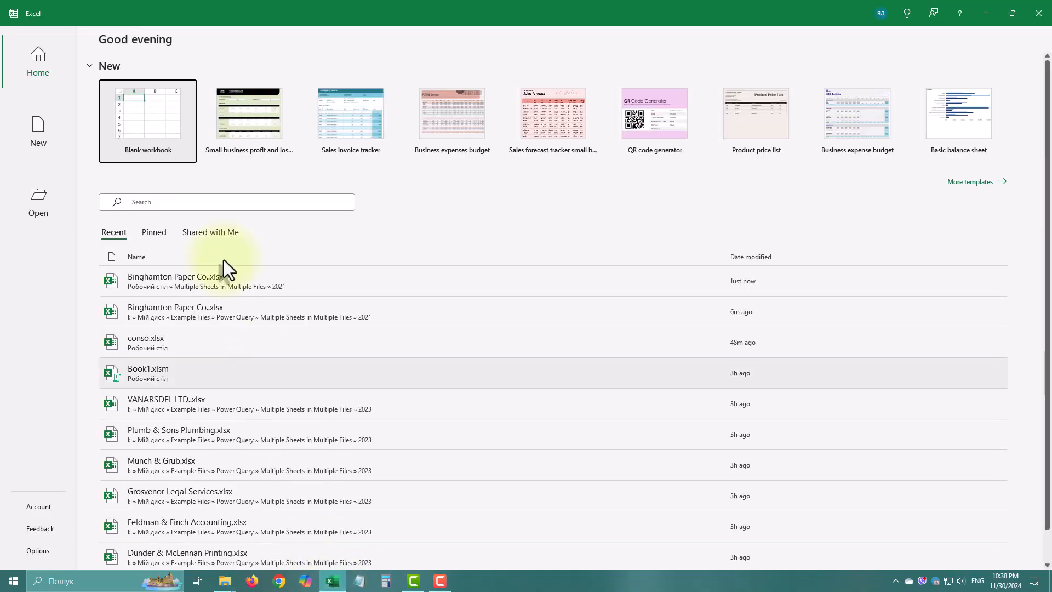
{"action": "left_click", "coordinate": [163, 112]}
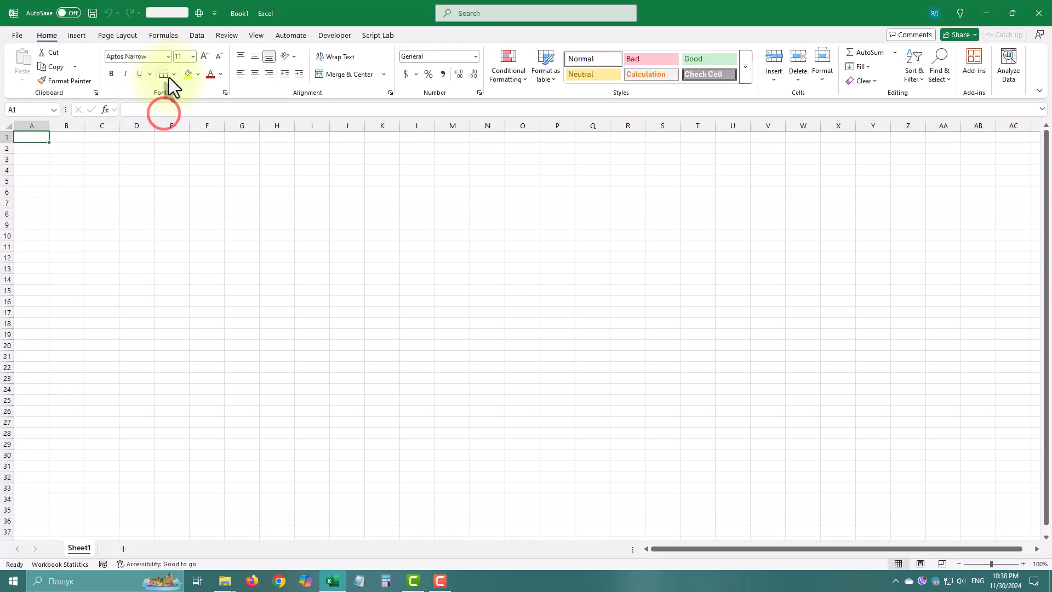
{"action": "left_click", "coordinate": [200, 34]}
{"action": "left_click", "coordinate": [22, 69]}
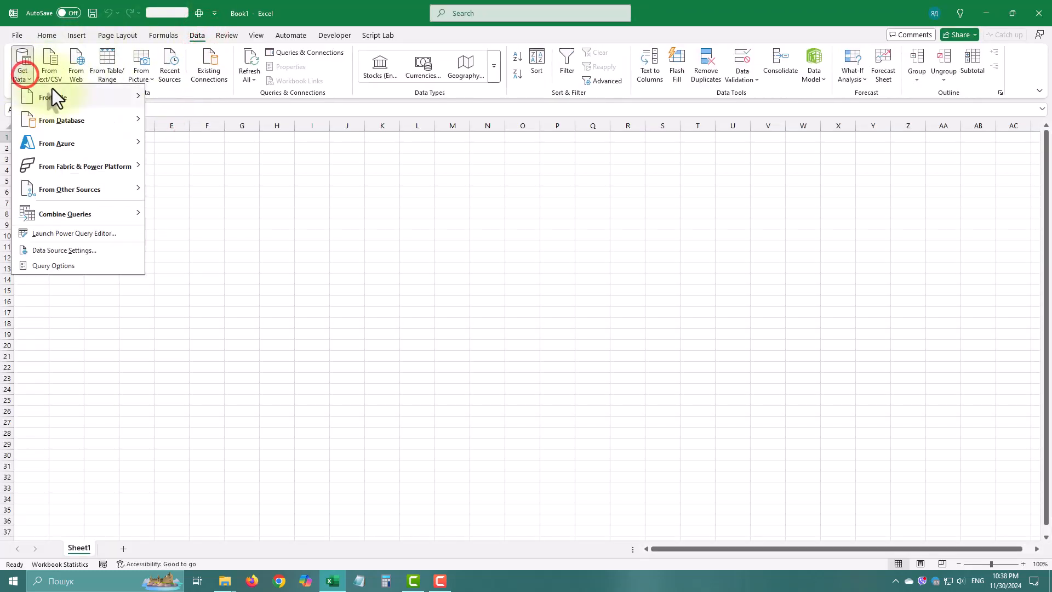
{"action": "mouse_move", "coordinate": [127, 98]}
{"action": "left_click", "coordinate": [195, 217]}
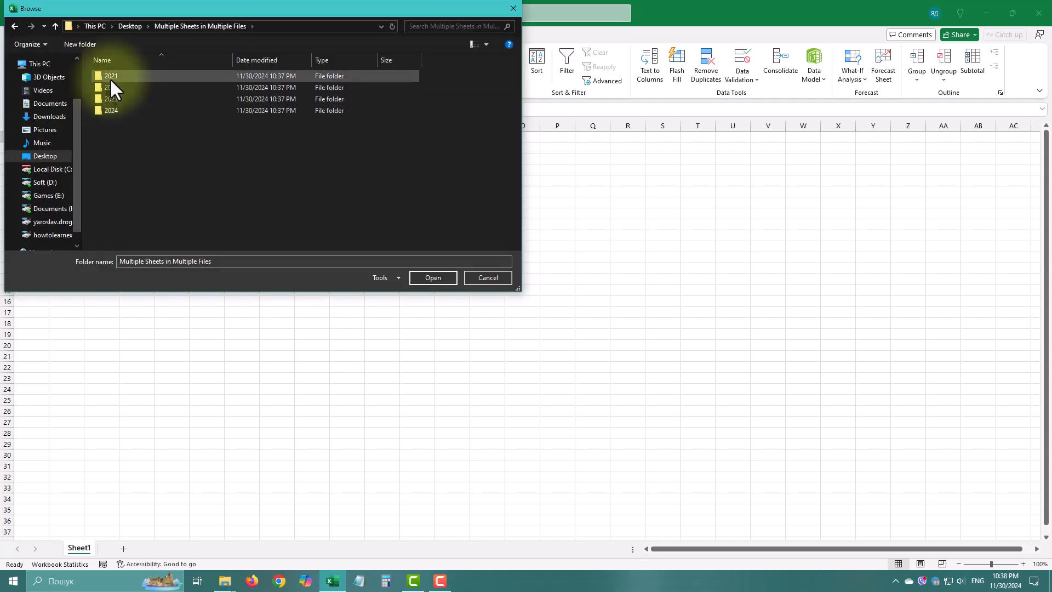
{"action": "left_click", "coordinate": [431, 279]}
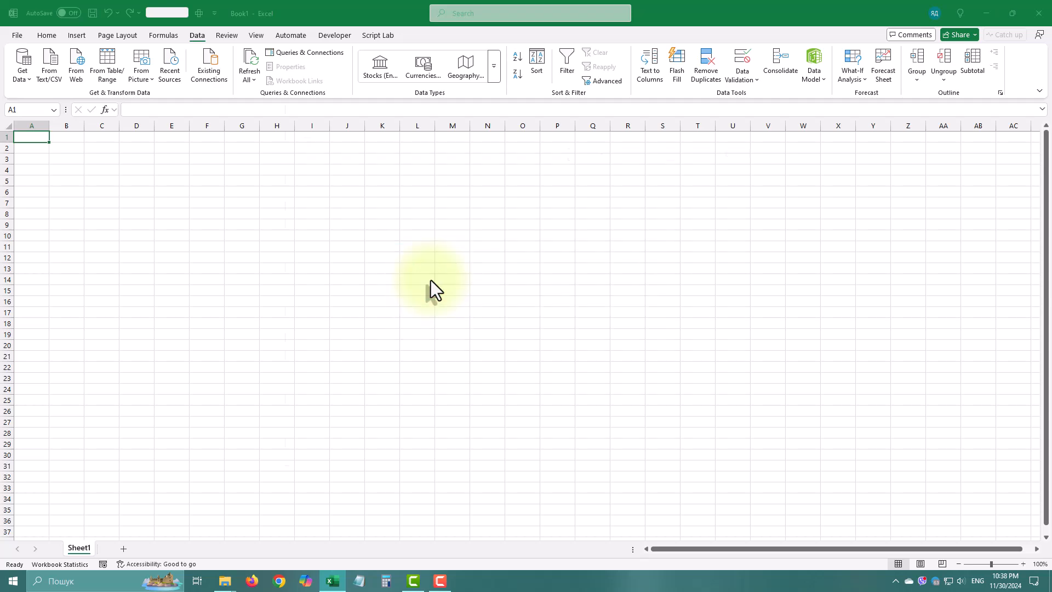
Combine and transform the folder's files, choosing the whole Parameter1 folder as the object to extract from each file.
{"action": "left_click", "coordinate": [596, 439]}
{"action": "left_click", "coordinate": [601, 456]}
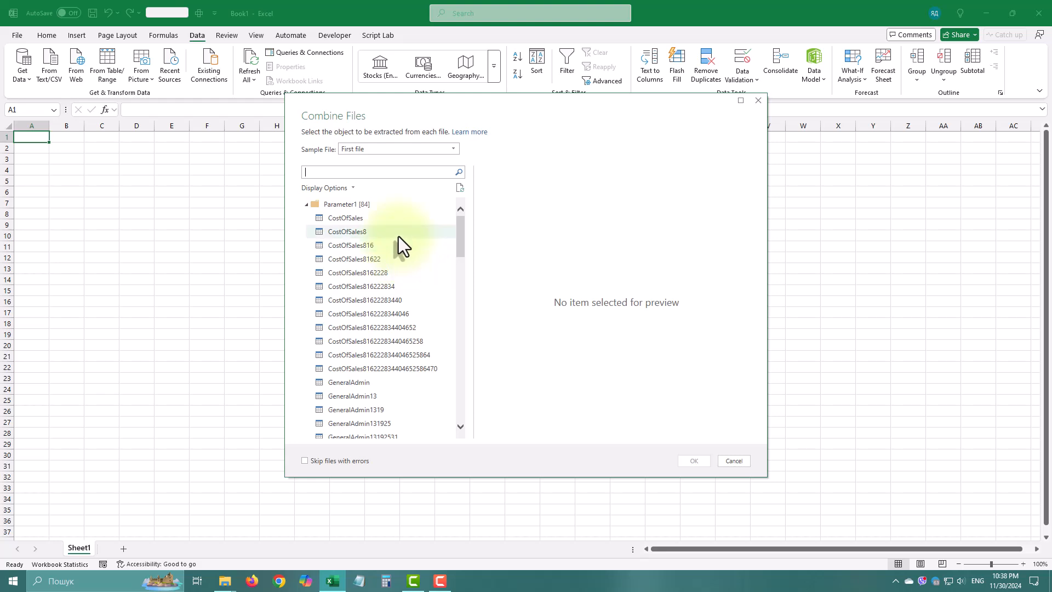
{"action": "scroll", "coordinate": [399, 236], "scroll_direction": "down", "scroll_amount": 5}
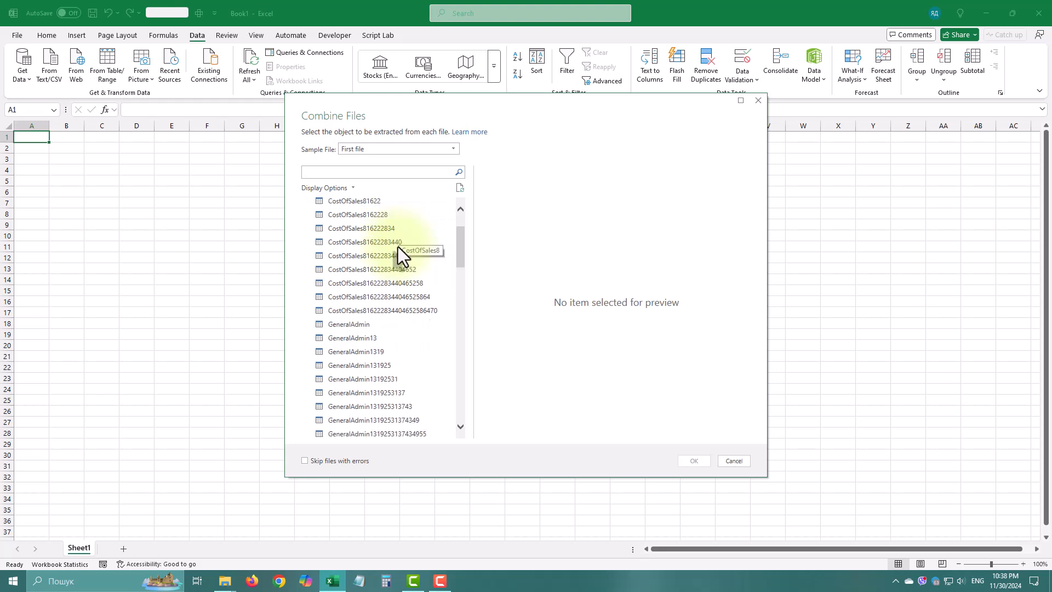
{"action": "scroll", "coordinate": [397, 250], "scroll_direction": "down", "scroll_amount": 10}
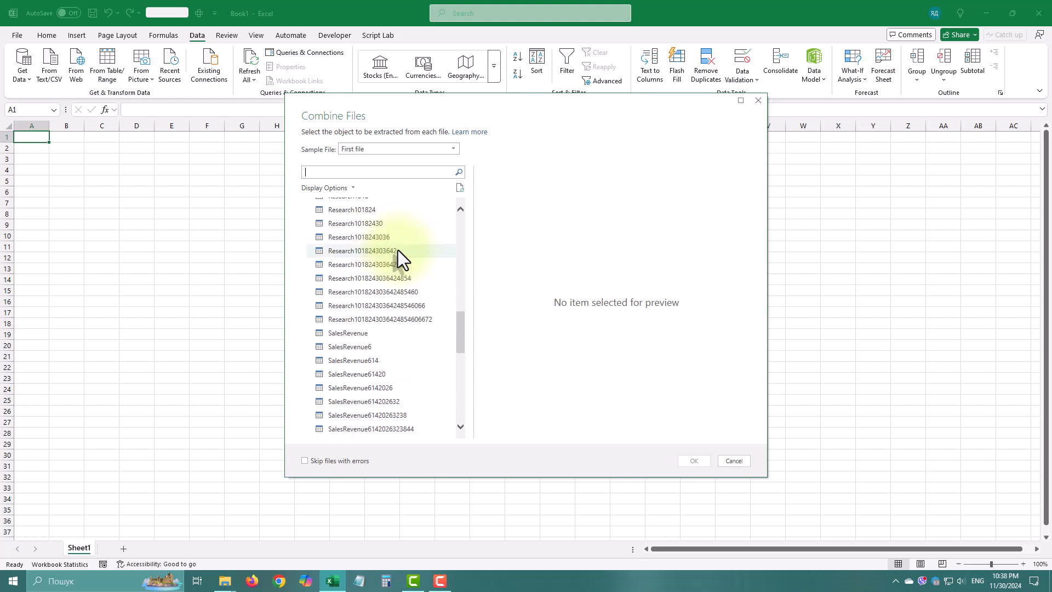
{"action": "scroll", "coordinate": [400, 260], "scroll_direction": "down", "scroll_amount": 8}
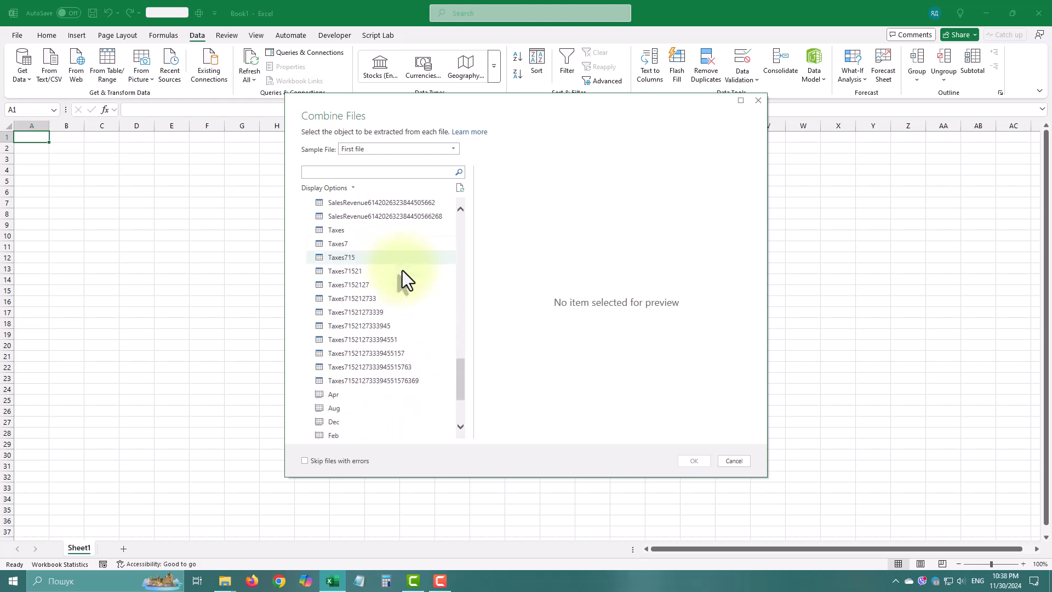
{"action": "scroll", "coordinate": [403, 272], "scroll_direction": "up", "scroll_amount": 6}
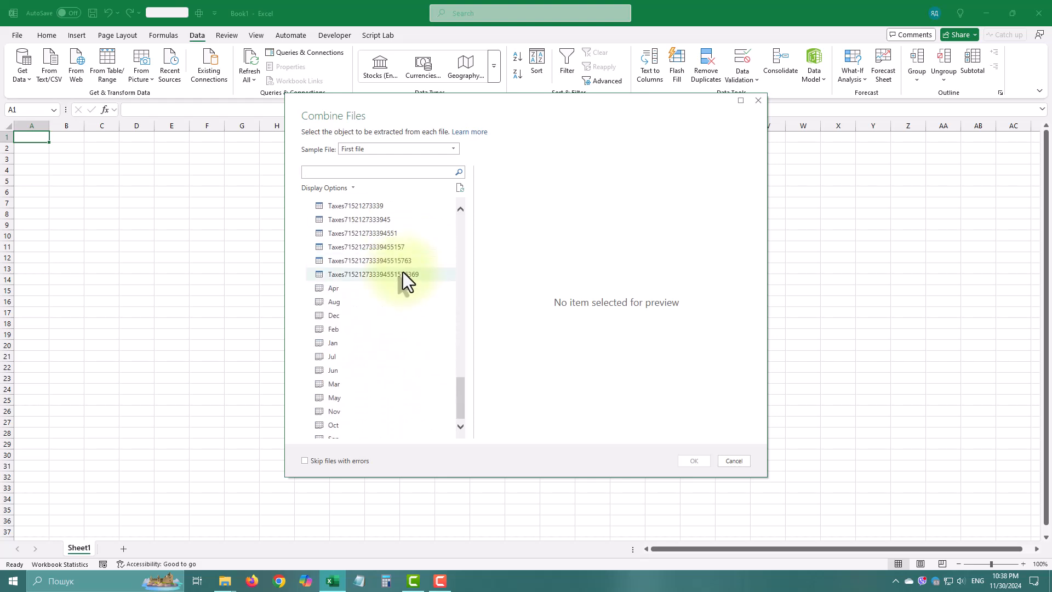
{"action": "scroll", "coordinate": [404, 271], "scroll_direction": "up", "scroll_amount": 10}
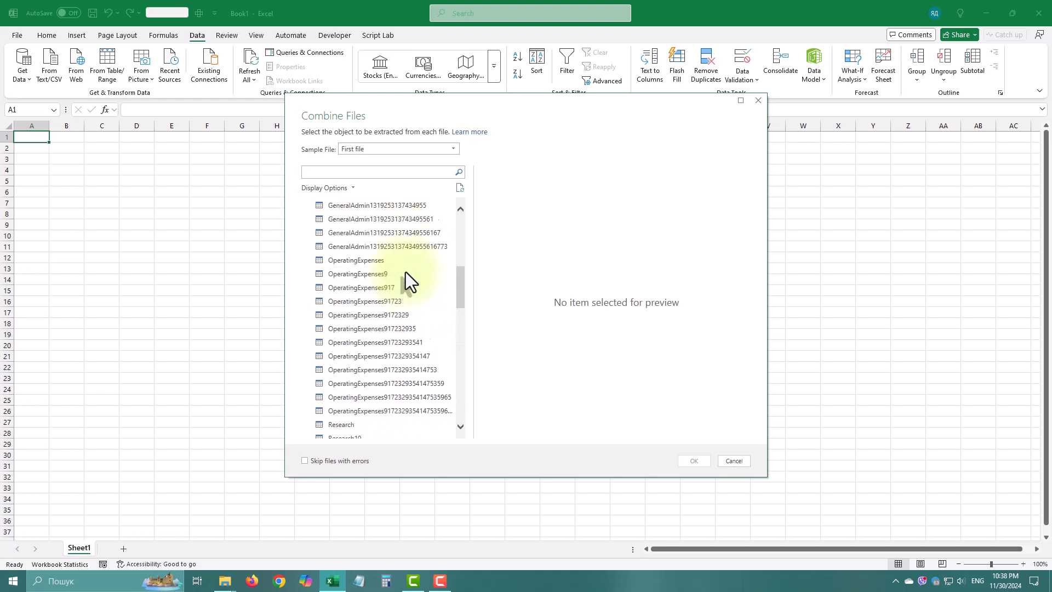
{"action": "scroll", "coordinate": [405, 271], "scroll_direction": "up", "scroll_amount": 1}
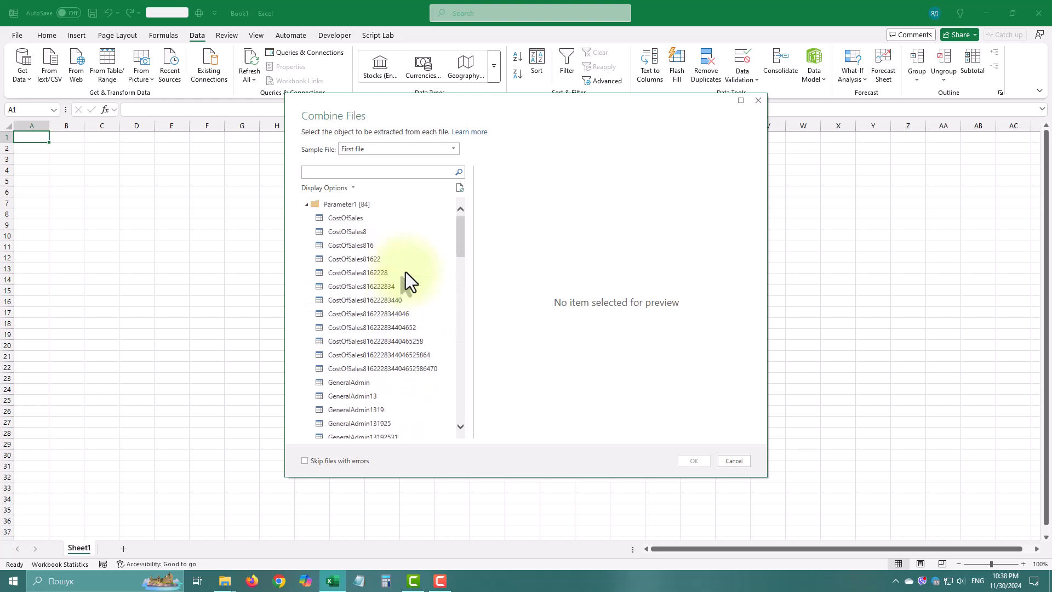
{"action": "left_click", "coordinate": [353, 206]}
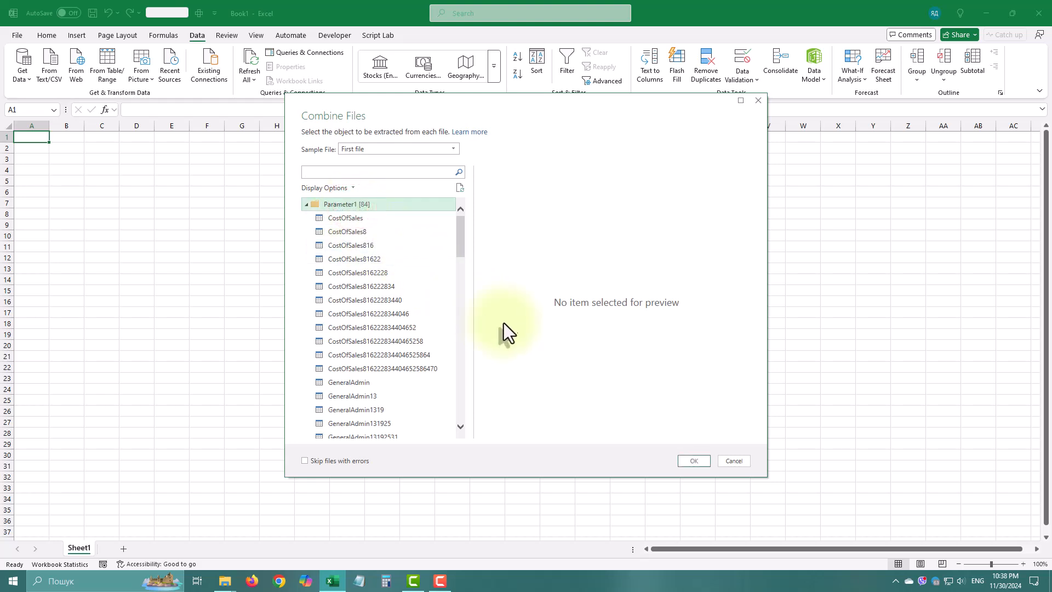
{"action": "left_click", "coordinate": [695, 461]}
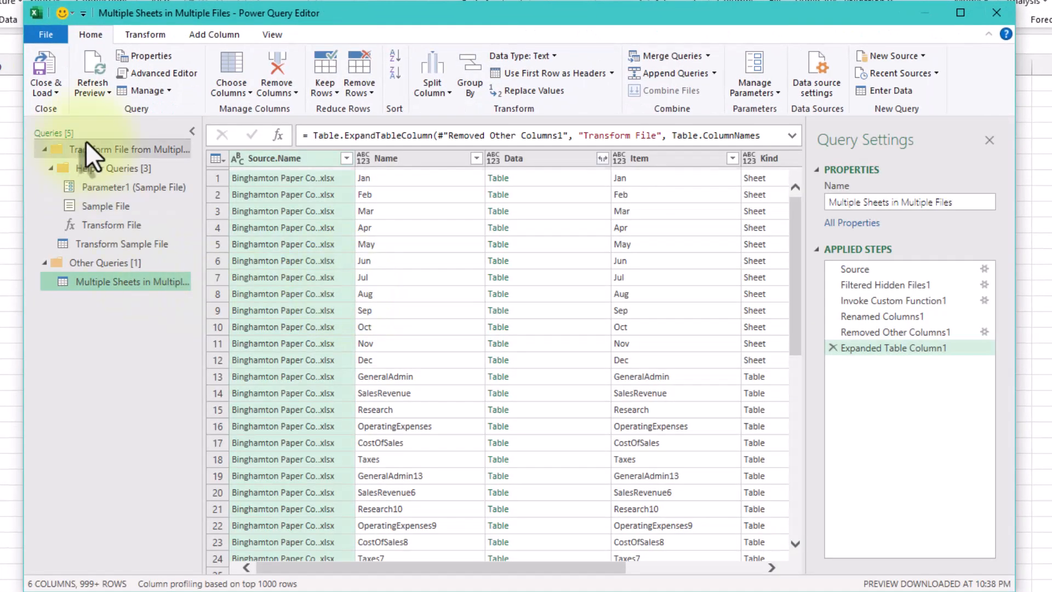
In the Transform Sample File query, filter the Kind column to keep only Sheet rows.
{"action": "left_click", "coordinate": [104, 244]}
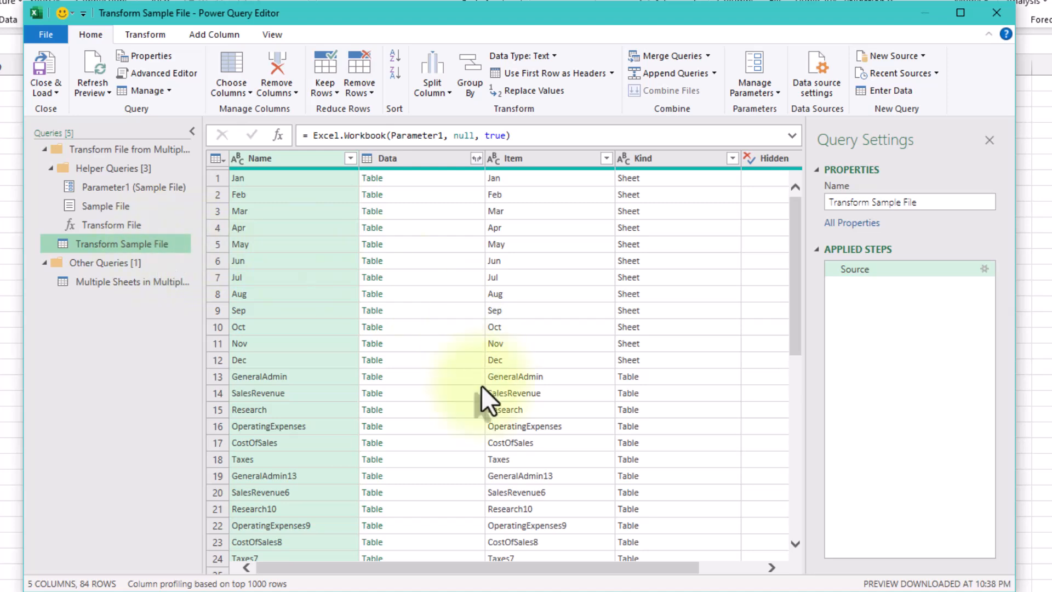
{"action": "left_click", "coordinate": [559, 159]}
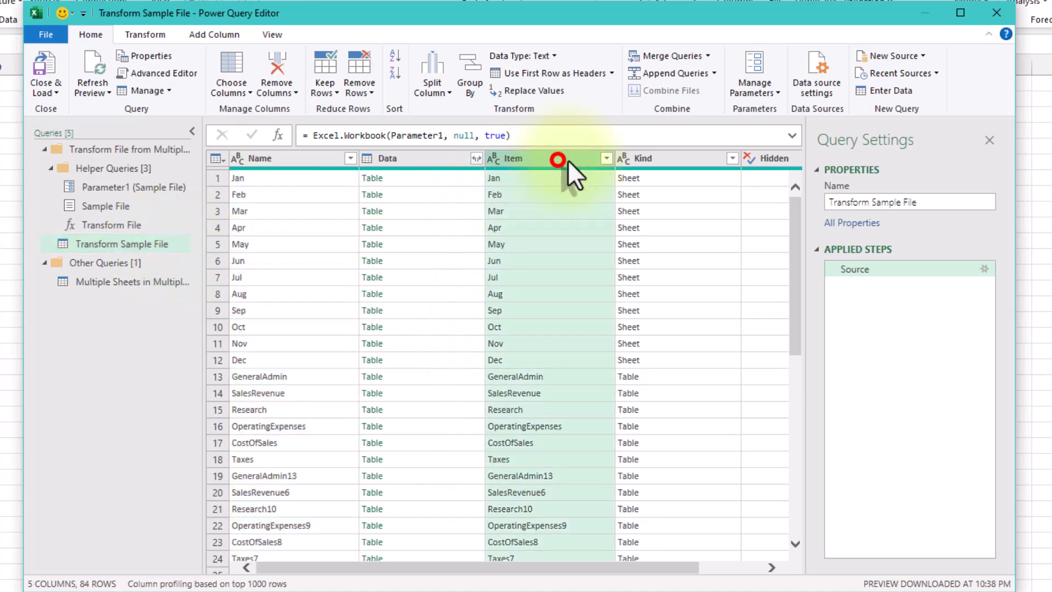
{"action": "left_click", "coordinate": [699, 159]}
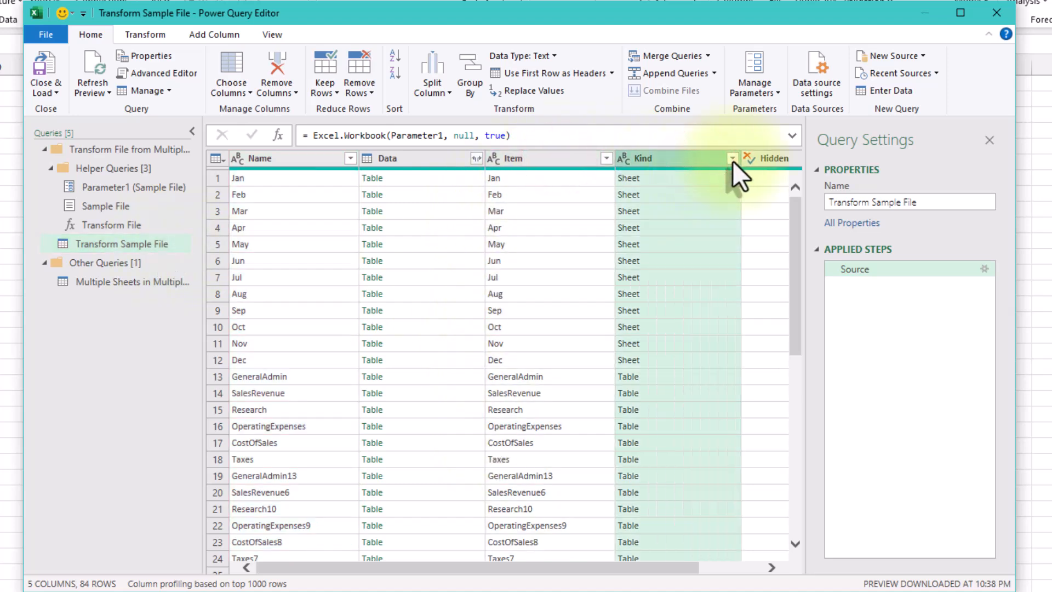
{"action": "left_click", "coordinate": [732, 159]}
{"action": "left_click", "coordinate": [527, 356]}
{"action": "left_click", "coordinate": [650, 408]}
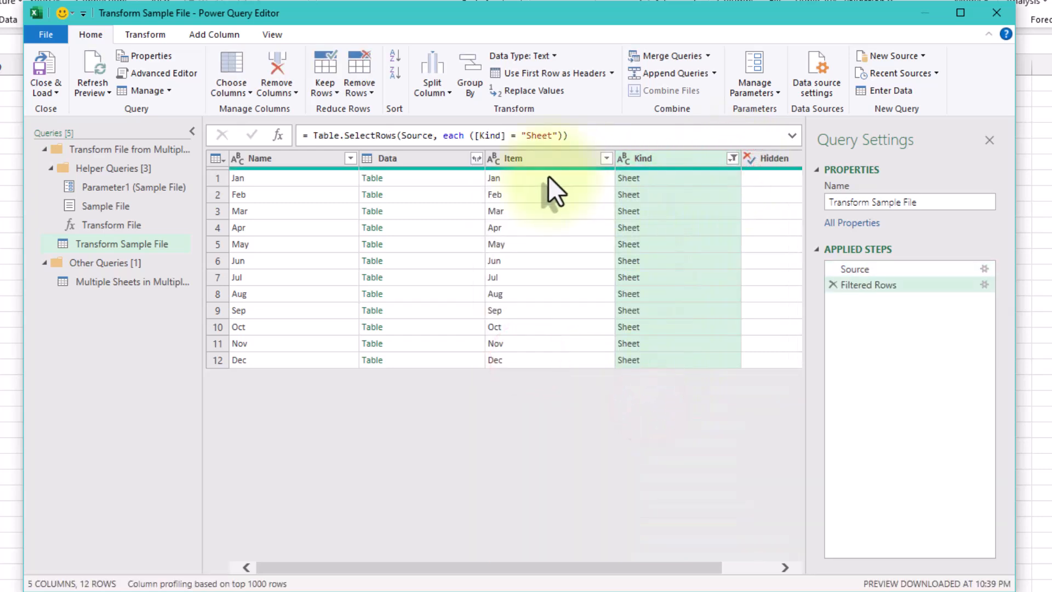
Remove the Kind, Hidden and Item columns from the Transform Sample File query.
{"action": "left_click", "coordinate": [606, 160]}
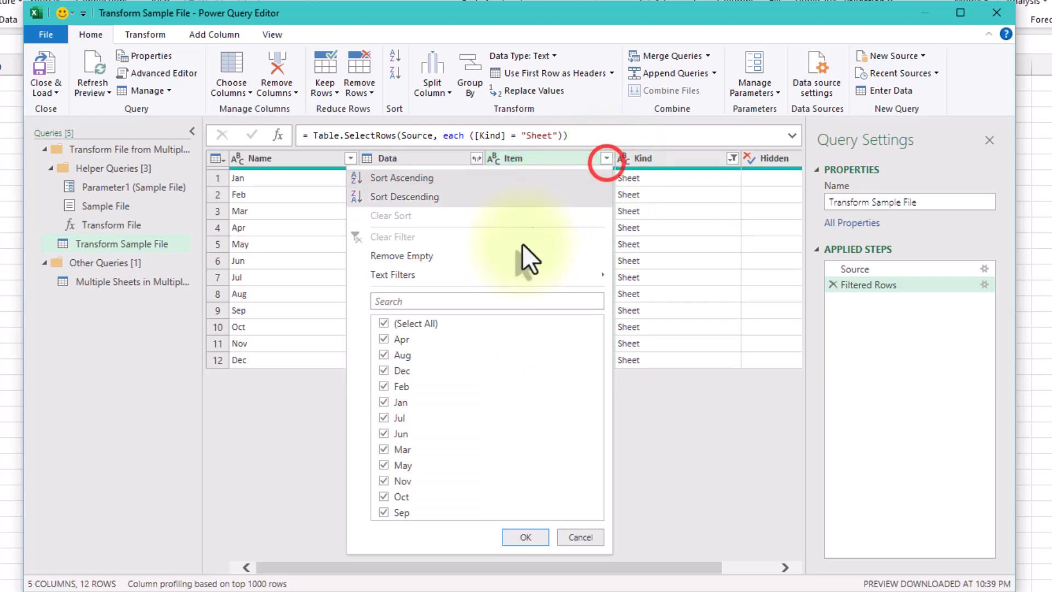
{"action": "left_click", "coordinate": [712, 368]}
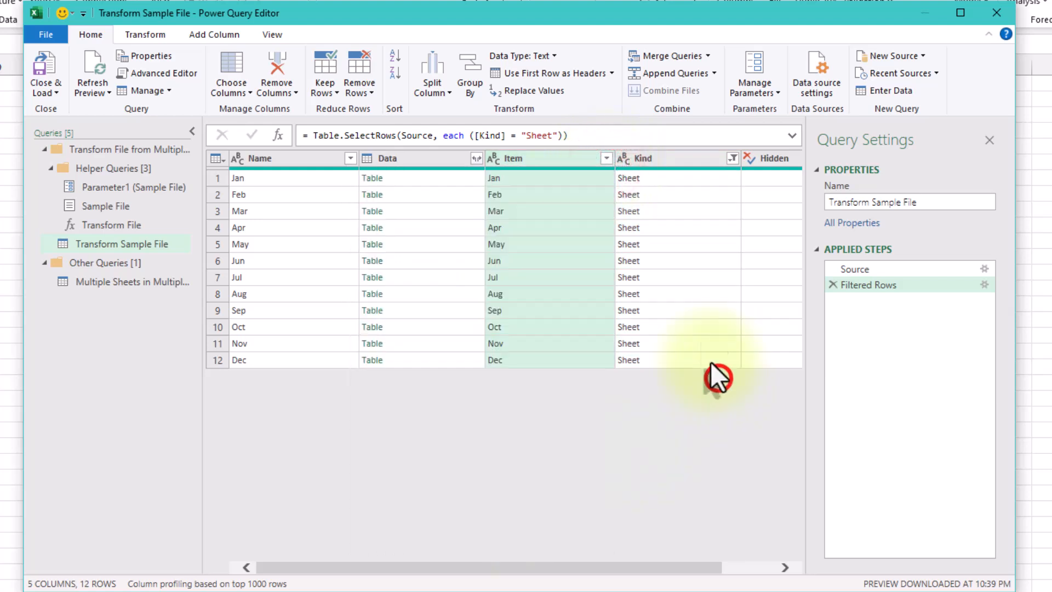
{"action": "left_click", "coordinate": [666, 158]}
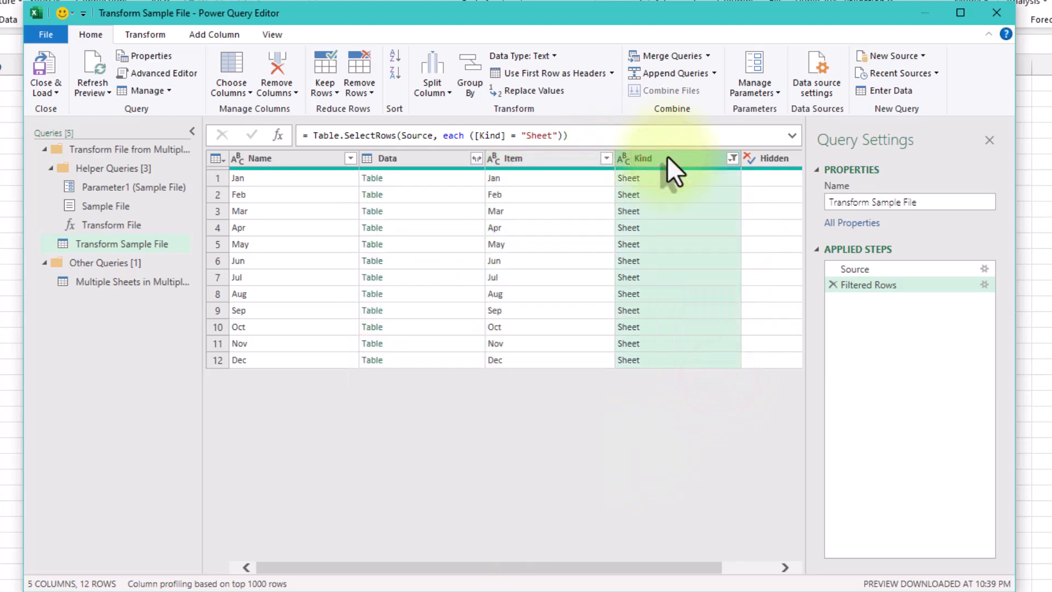
{"action": "key", "text": "Delete"}
{"action": "key", "text": "Delete"}
{"action": "key", "text": "Delete"}
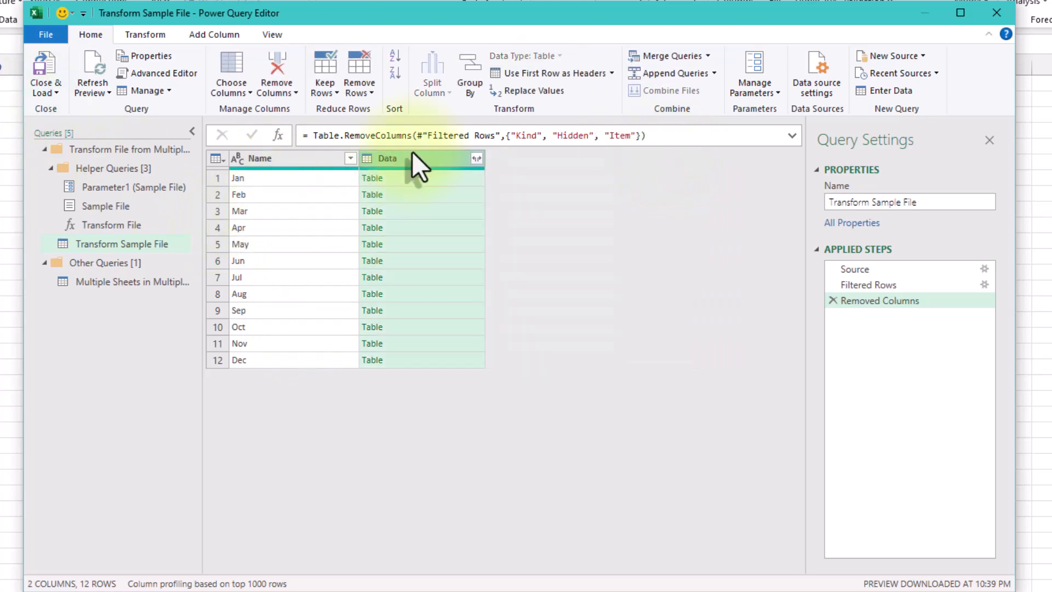
Preview the Jan table, and expand the Data column with all its columns, without the original column name as prefix.
{"action": "left_click", "coordinate": [455, 185]}
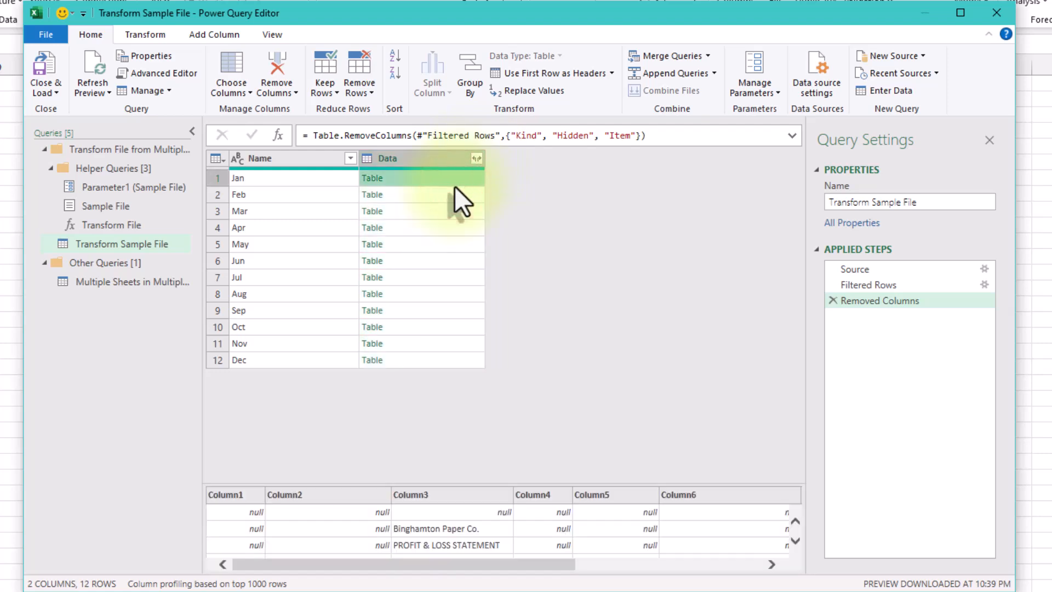
{"action": "left_click", "coordinate": [475, 156]}
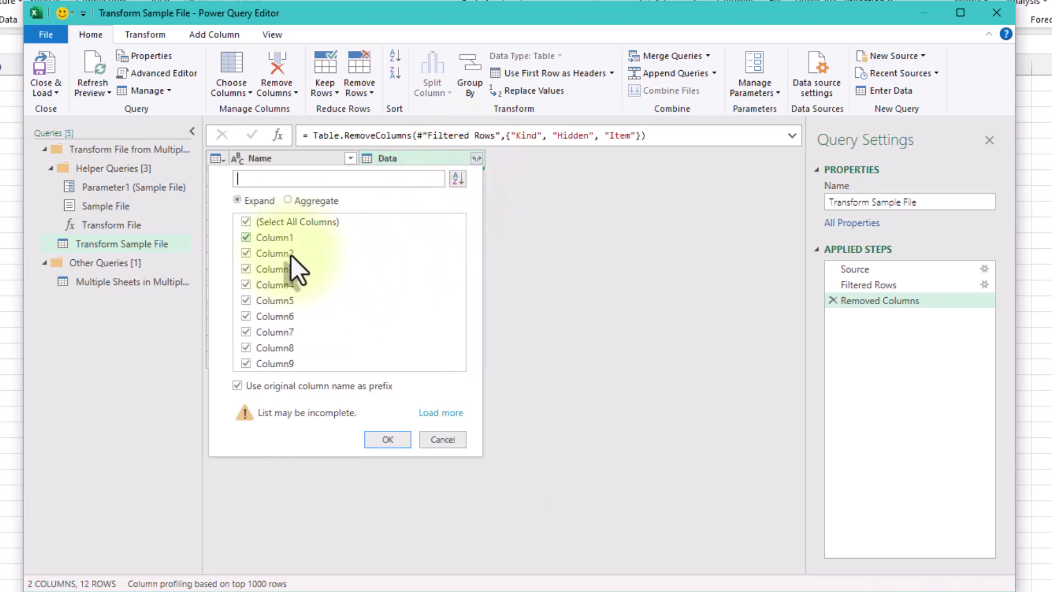
{"action": "left_click", "coordinate": [338, 386]}
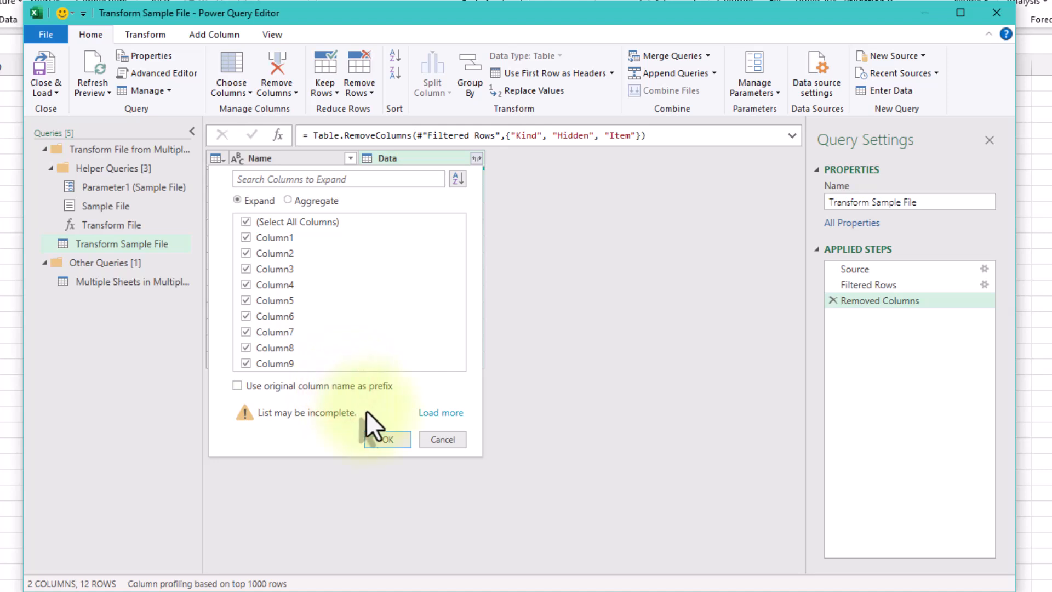
{"action": "left_click", "coordinate": [388, 436]}
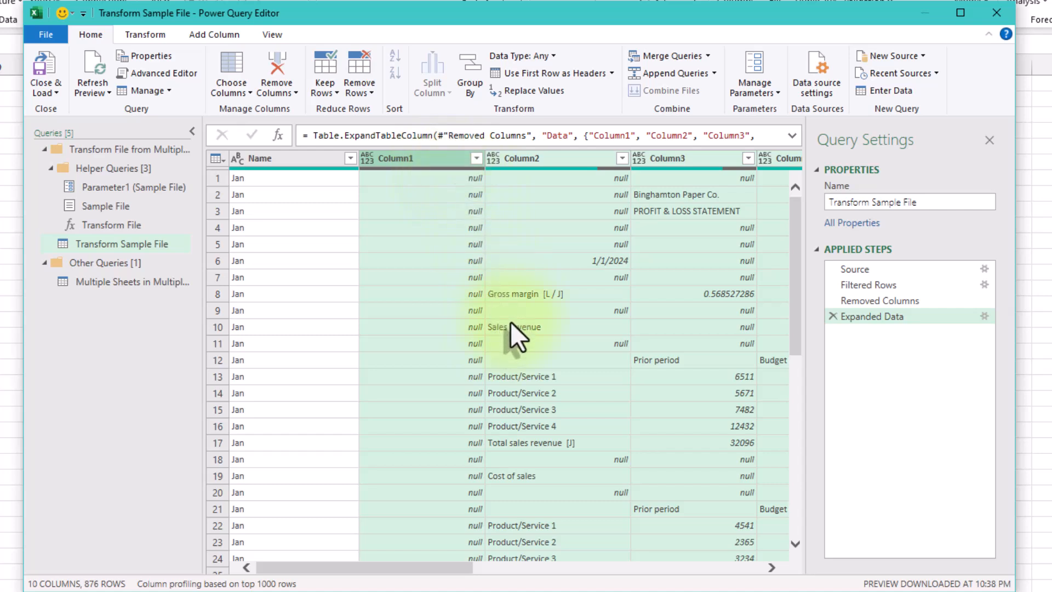
Examine the header labels in row 12 of the expanded data, from Column2 across to Column9.
{"action": "left_click", "coordinate": [529, 360]}
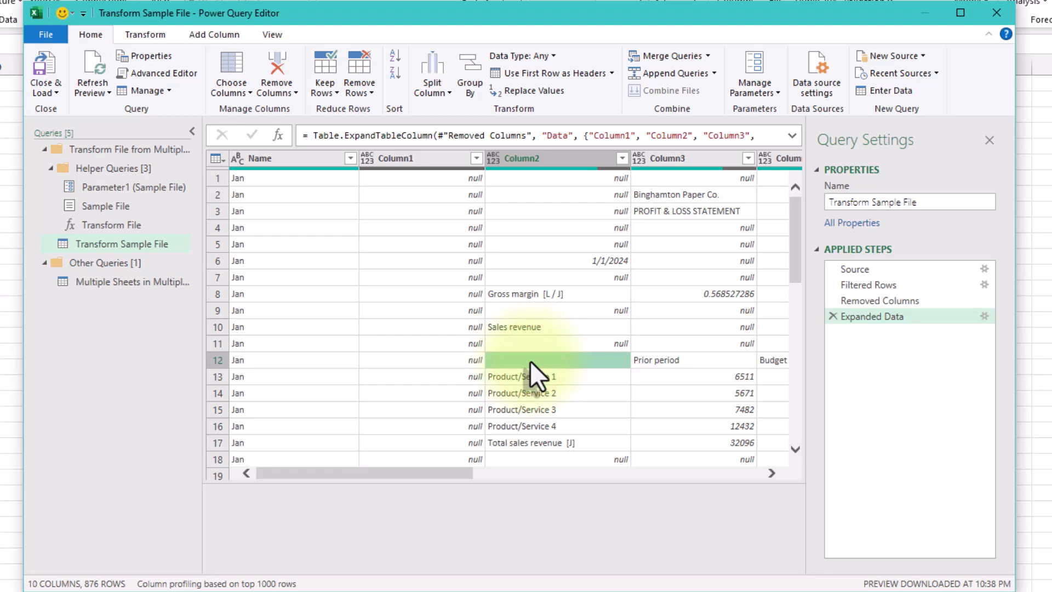
{"action": "key", "text": "Right"}
{"action": "key", "text": "Right"}
{"action": "key", "text": "Right"}
{"action": "key", "text": "Right"}
{"action": "key", "text": "Right"}
{"action": "key", "text": "Right"}
{"action": "key", "text": "Right"}
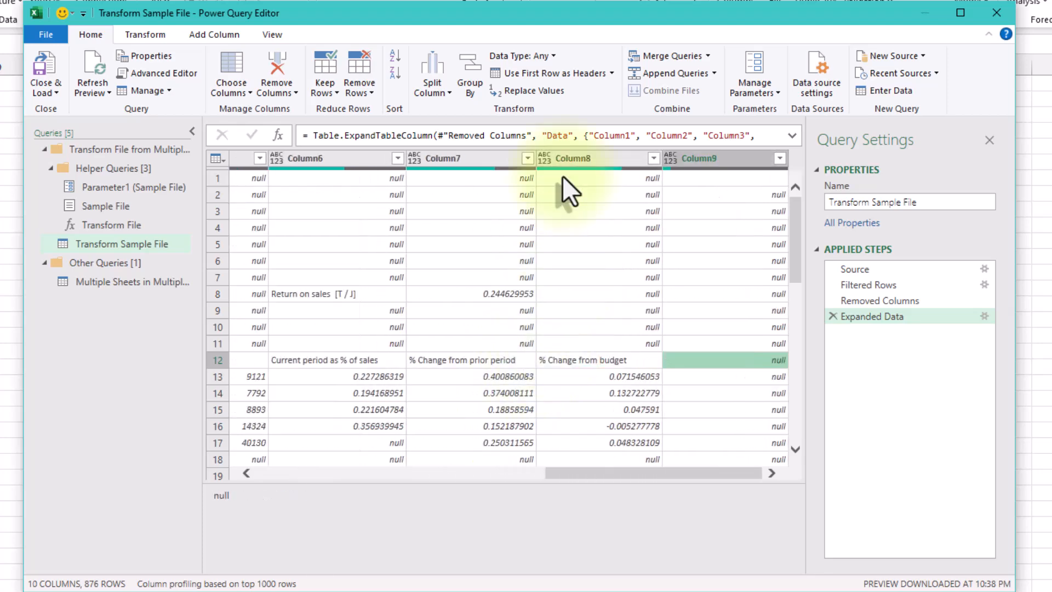
{"action": "left_click", "coordinate": [630, 356]}
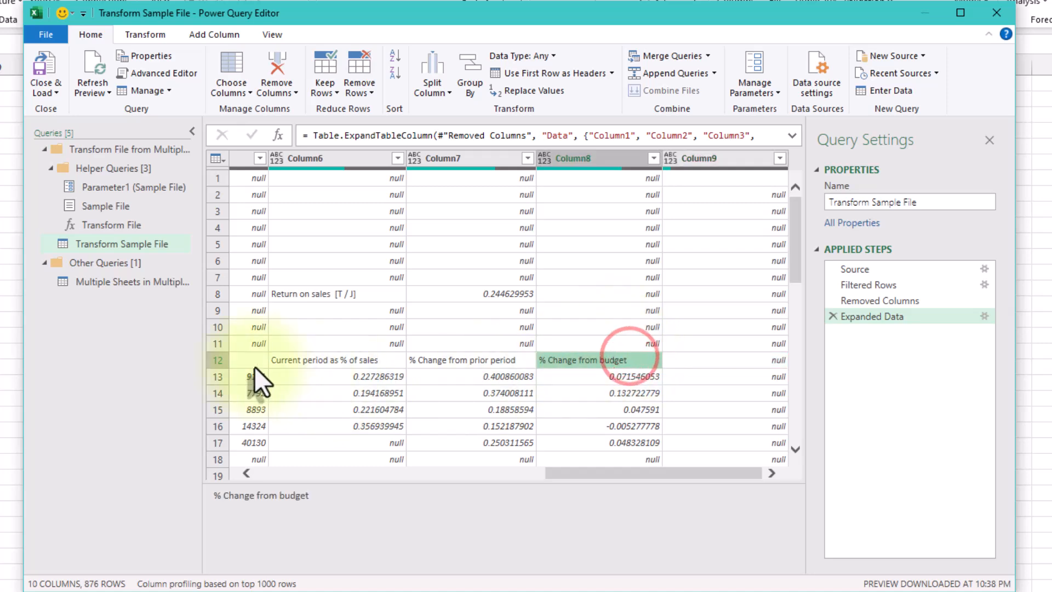
Remove the top 11 rows of the expanded data and promote the first remaining row to headers.
{"action": "left_click", "coordinate": [360, 88]}
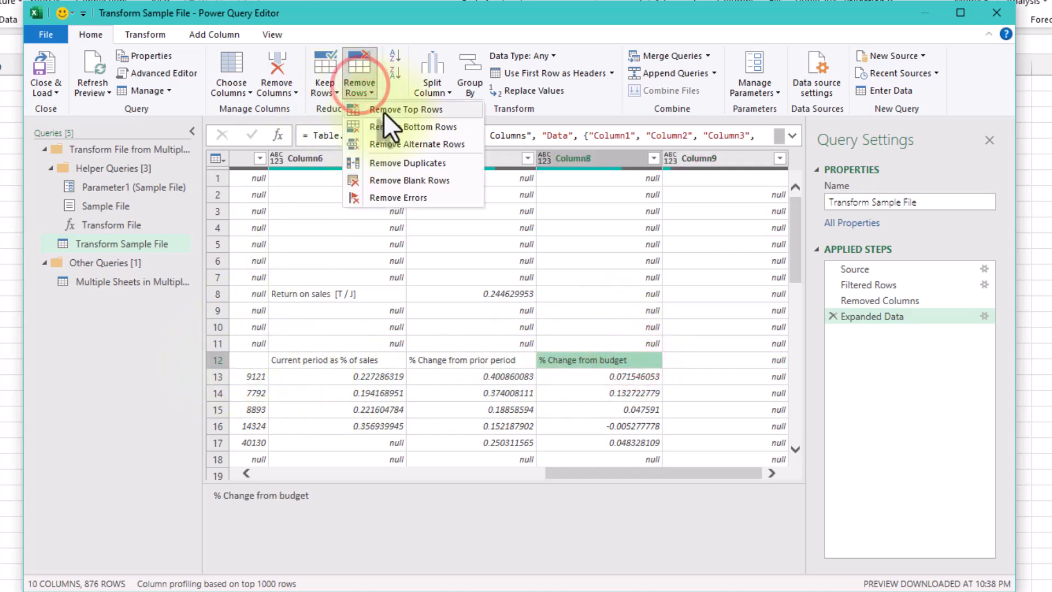
{"action": "left_click", "coordinate": [383, 110]}
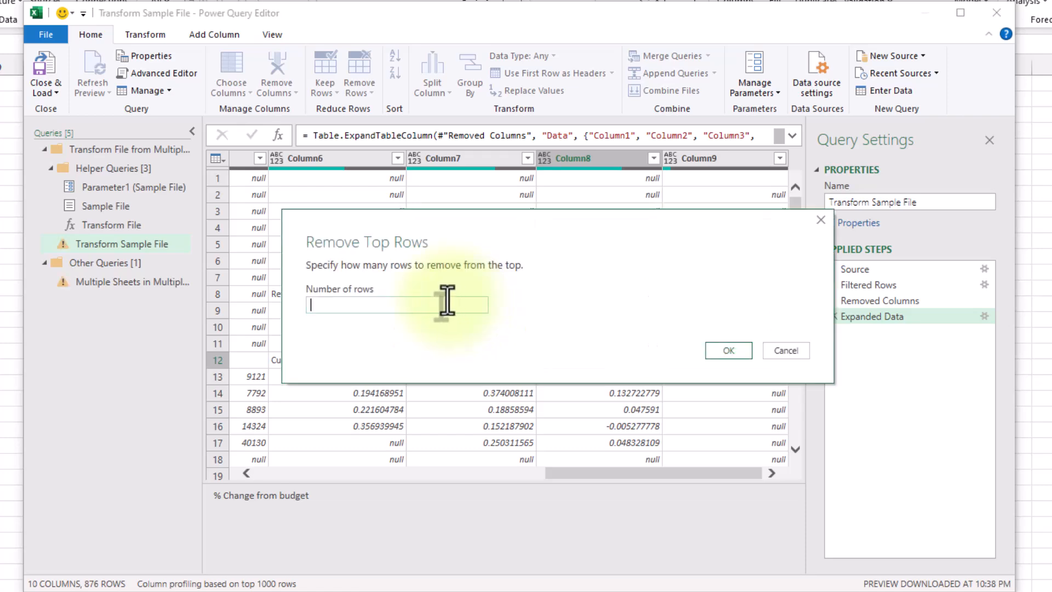
{"action": "key", "text": "Return"}
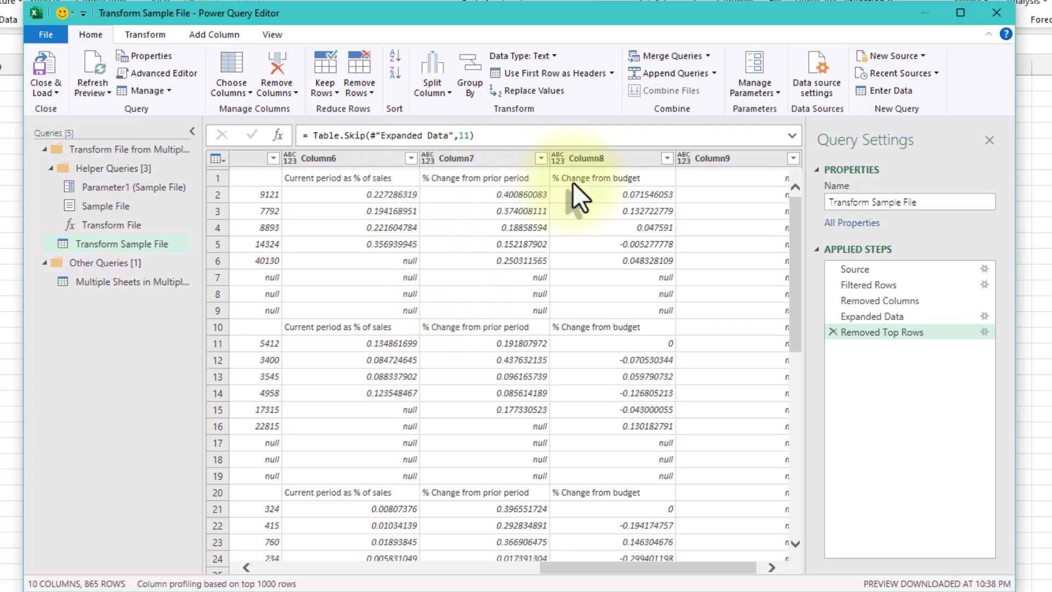
{"action": "left_click", "coordinate": [164, 36]}
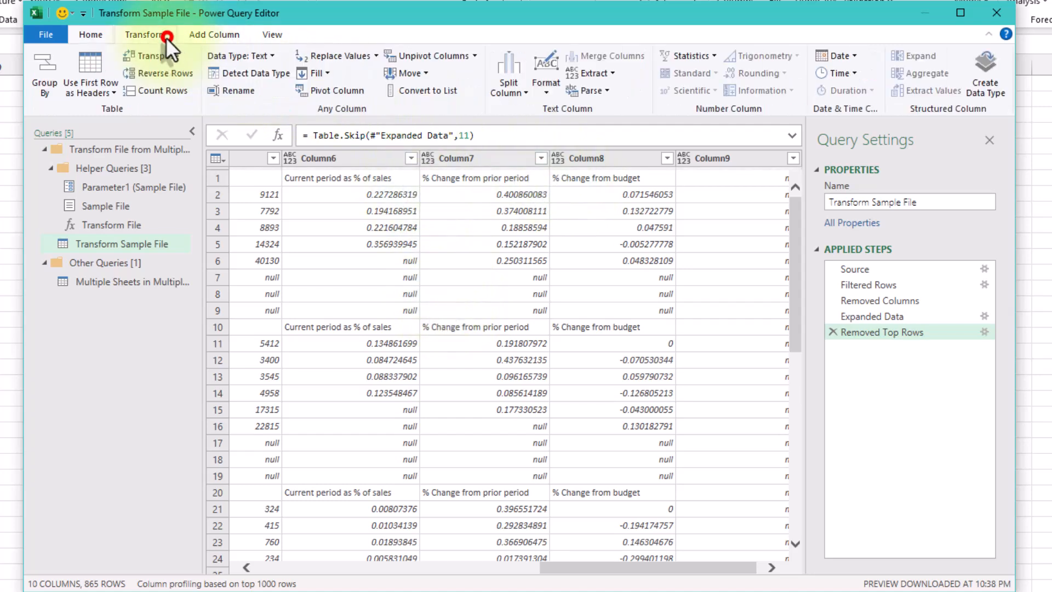
{"action": "left_click", "coordinate": [91, 64]}
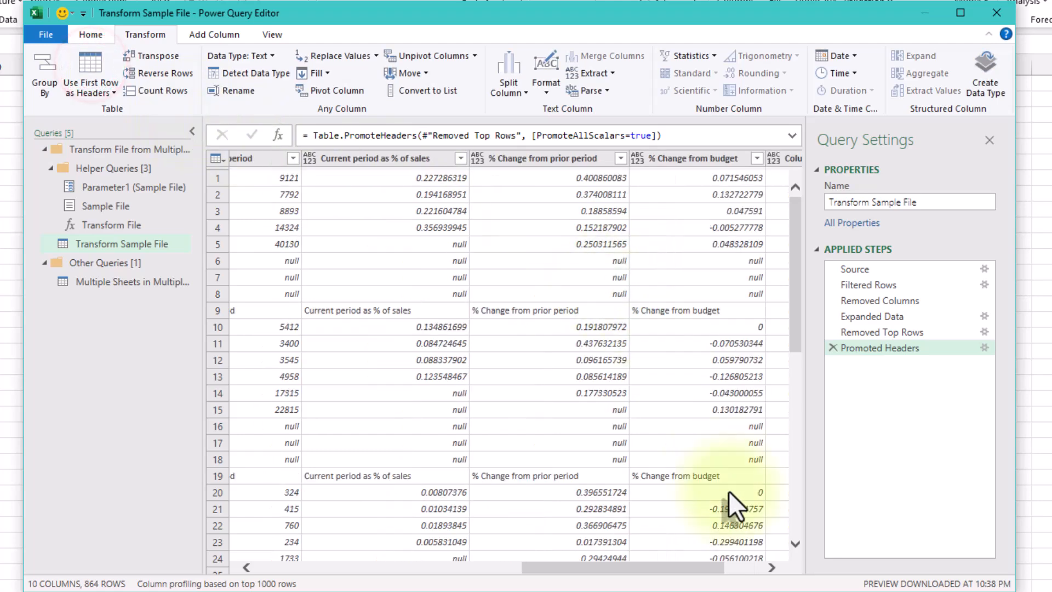
Filter the % Change from budget column to remove empty values and the repeated "% Change from budget" header label.
{"action": "left_click_drag", "start_coordinate": [643, 567], "coordinate": [711, 567]}
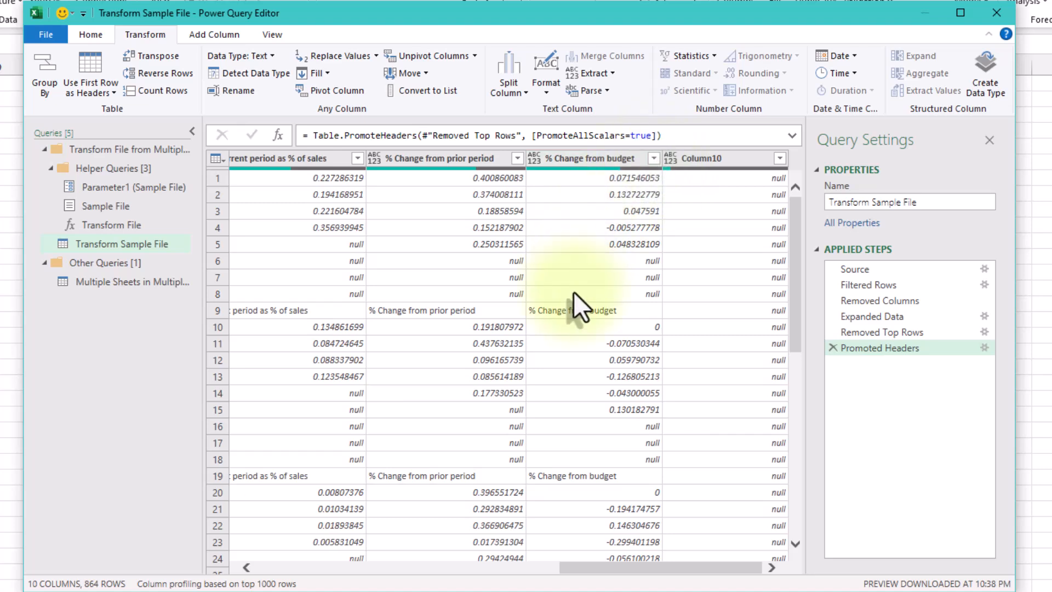
{"action": "left_click", "coordinate": [581, 311]}
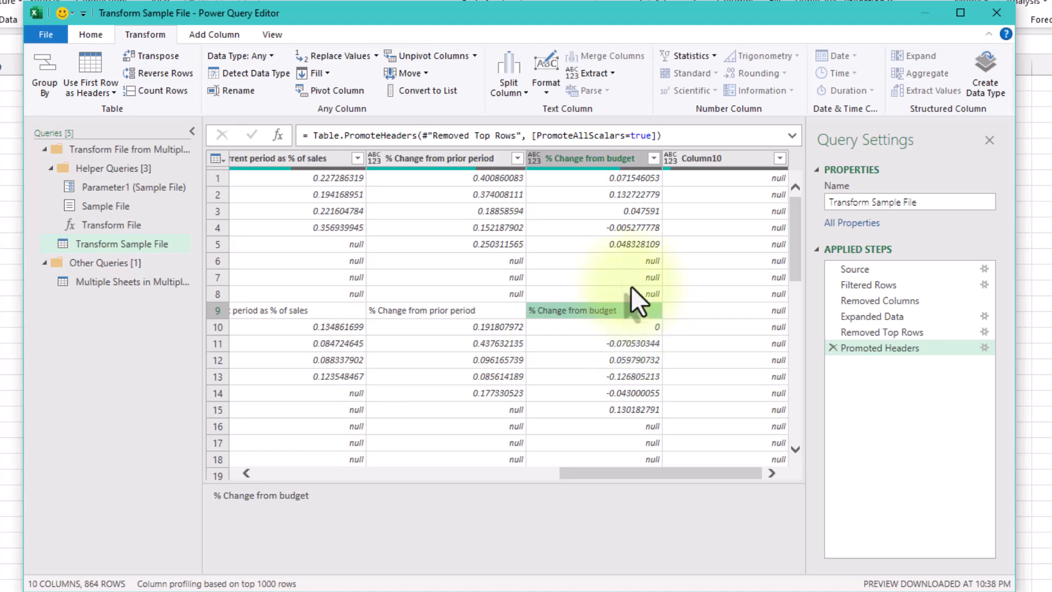
{"action": "left_click", "coordinate": [652, 160]}
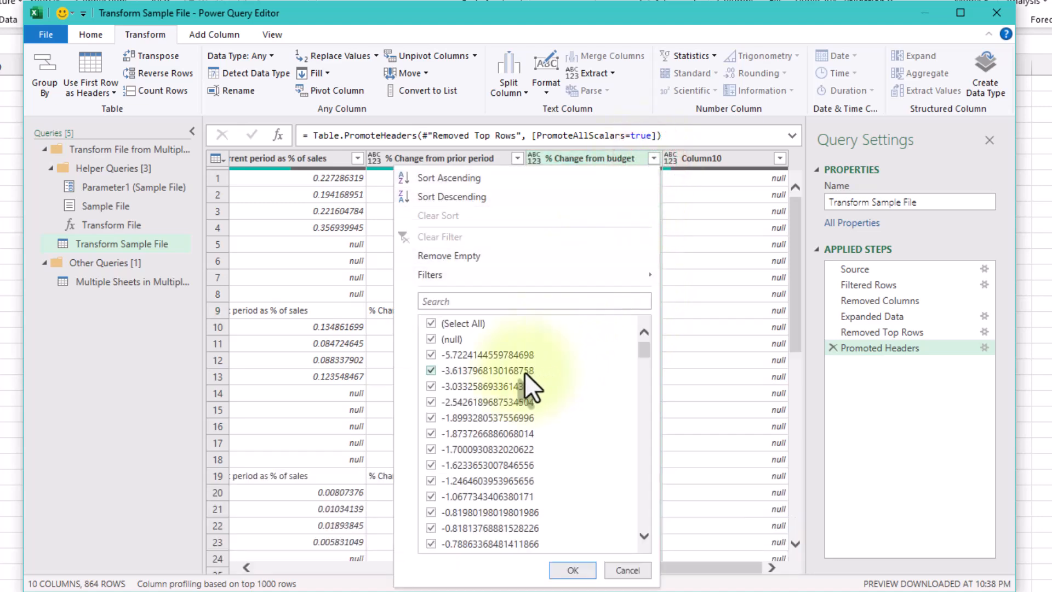
{"action": "left_click", "coordinate": [444, 253]}
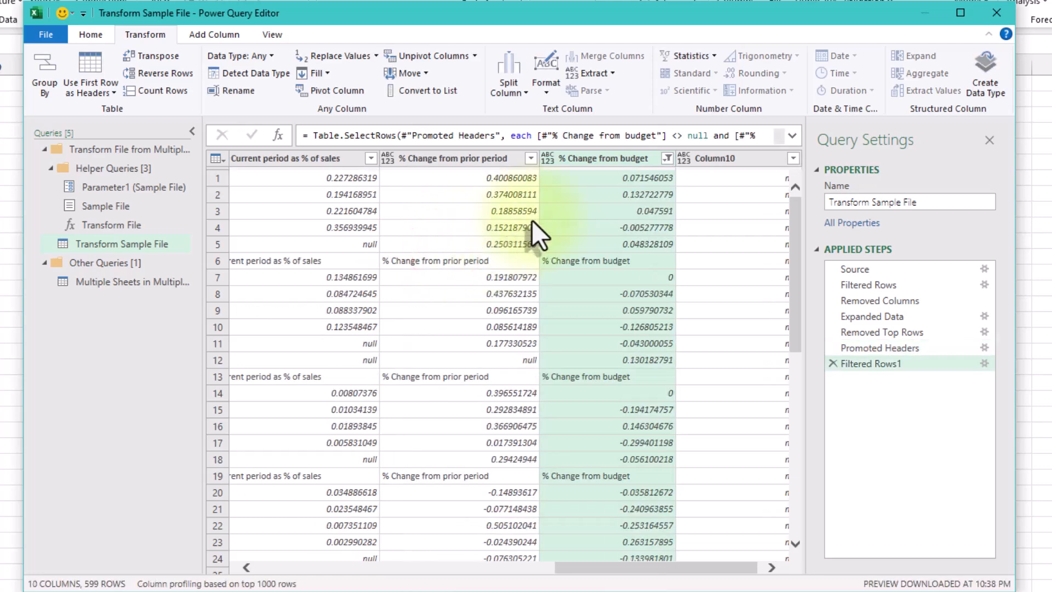
{"action": "left_click", "coordinate": [665, 159]}
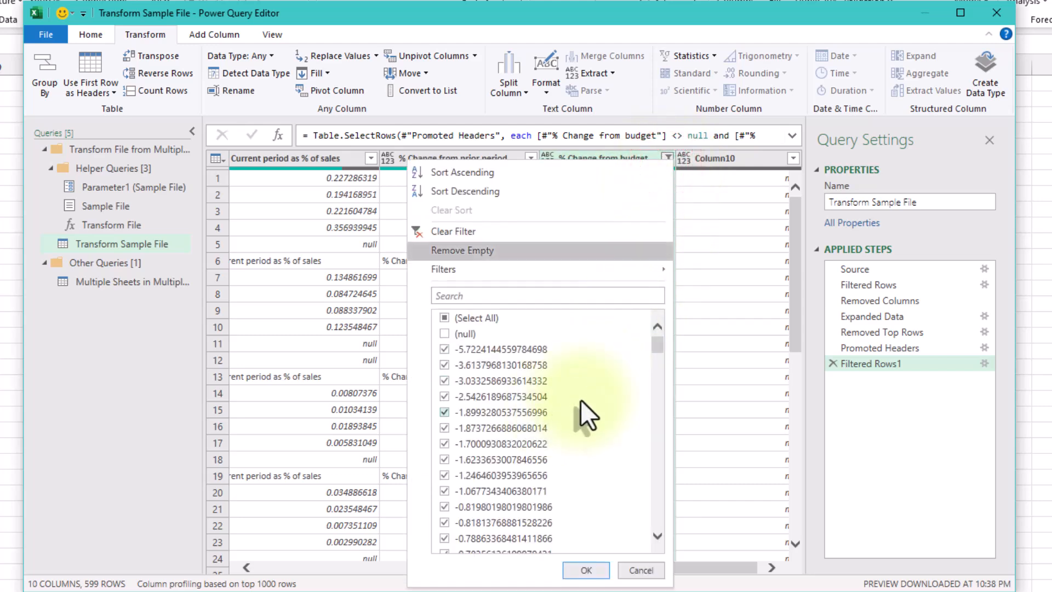
{"action": "left_click_drag", "start_coordinate": [656, 344], "coordinate": [656, 551]}
{"action": "left_click", "coordinate": [497, 546]}
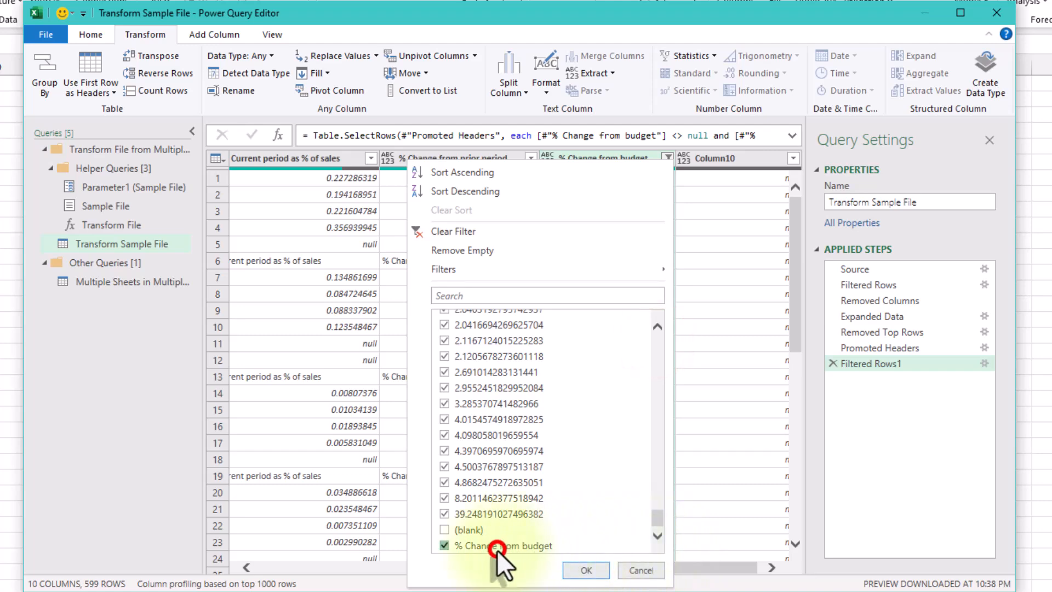
{"action": "left_click", "coordinate": [585, 571]}
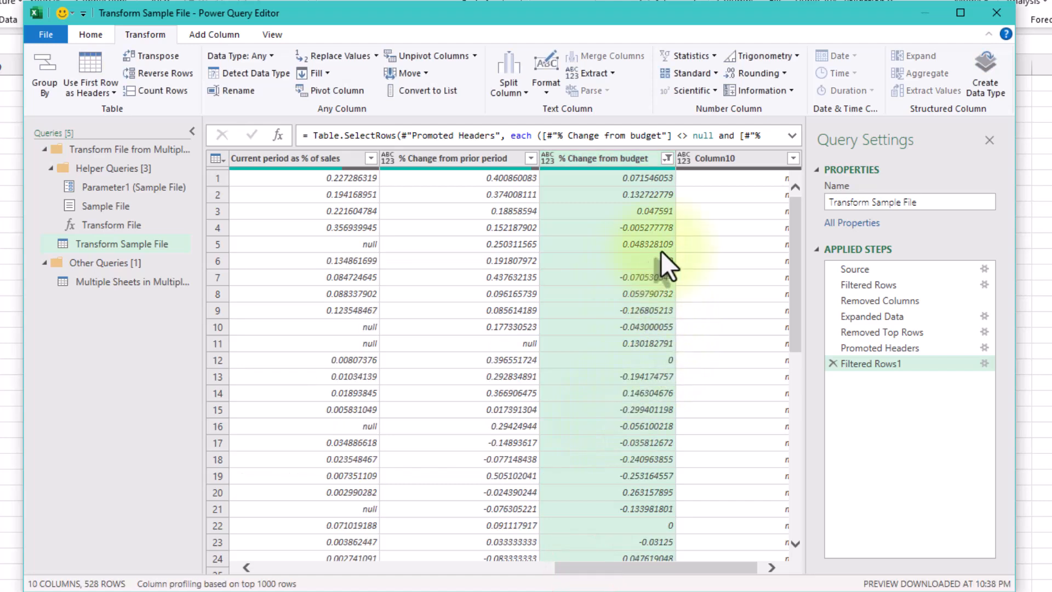
Remove Column10 and Column2 from the Transform Sample File query.
{"action": "left_click", "coordinate": [698, 160]}
{"action": "key", "text": "Delete"}
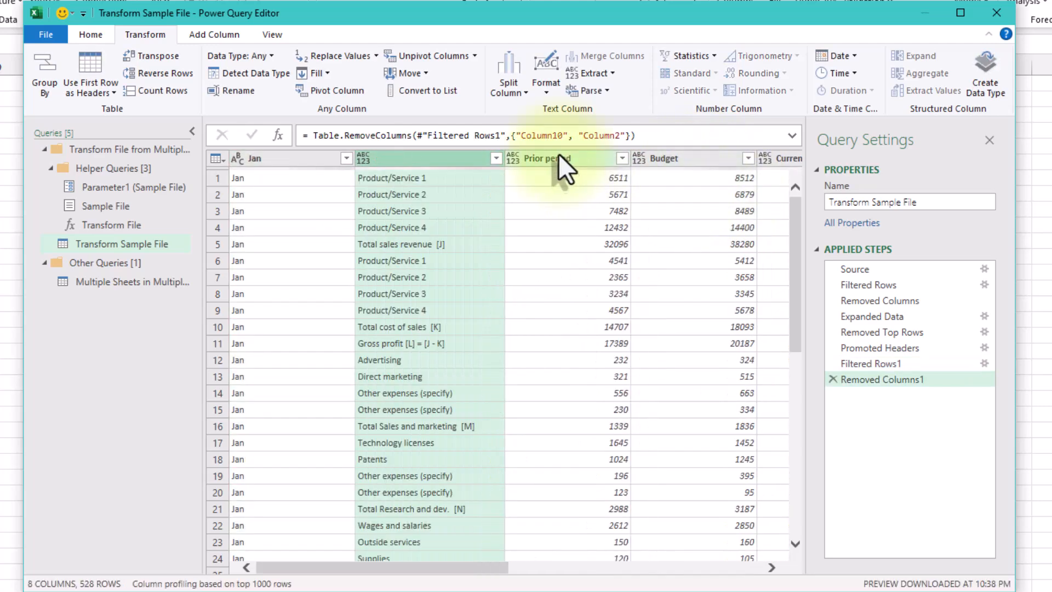
Filter out the total and profit rows by keeping only values that do not contain "[" in the unnamed item column.
{"action": "left_click", "coordinate": [429, 244]}
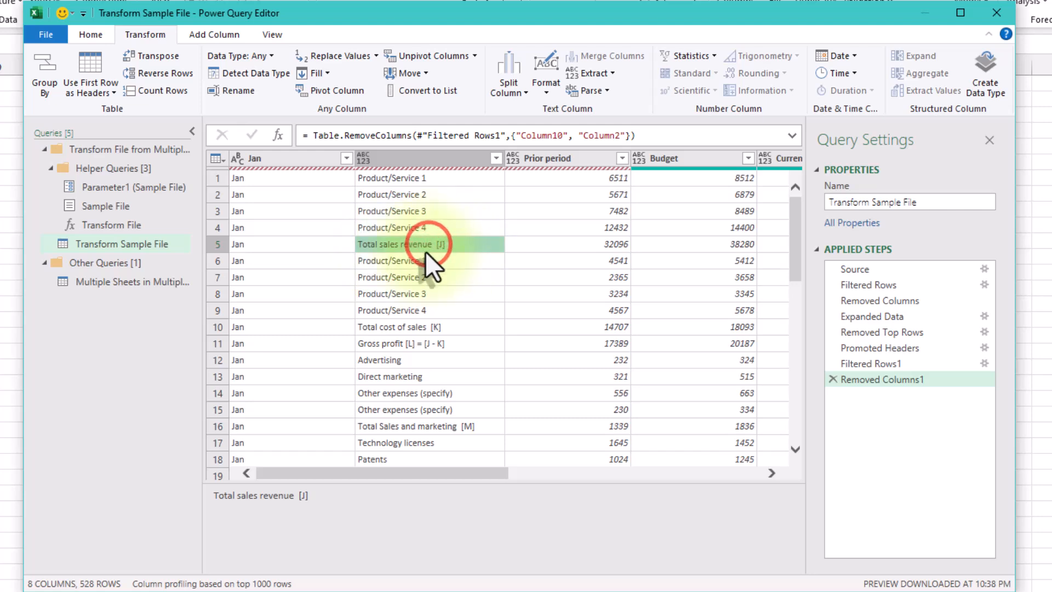
{"action": "left_click", "coordinate": [415, 343]}
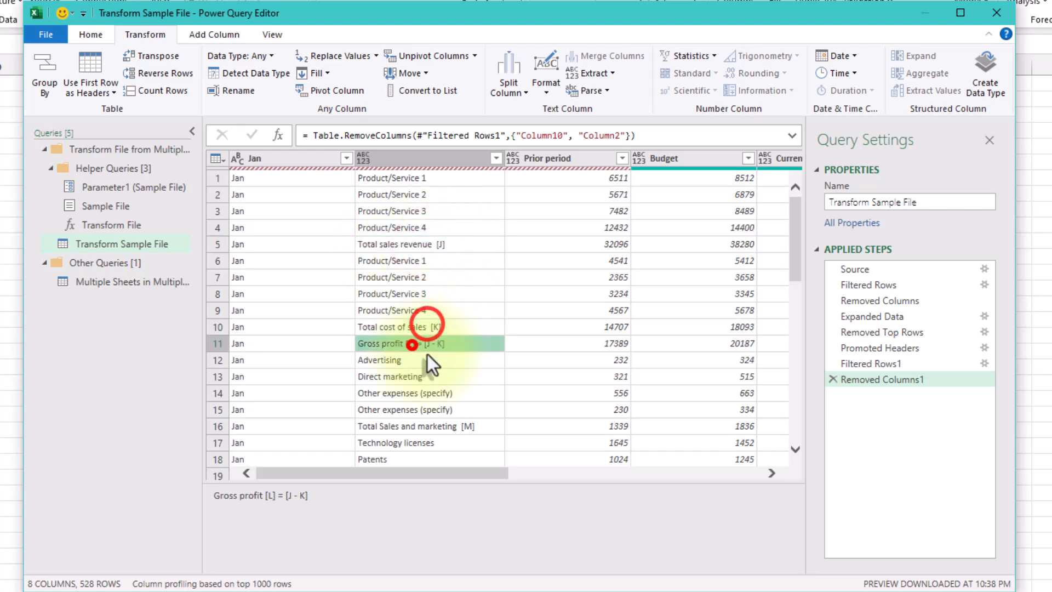
{"action": "left_click", "coordinate": [496, 158]}
{"action": "scroll", "coordinate": [399, 493], "scroll_direction": "down", "scroll_amount": 6}
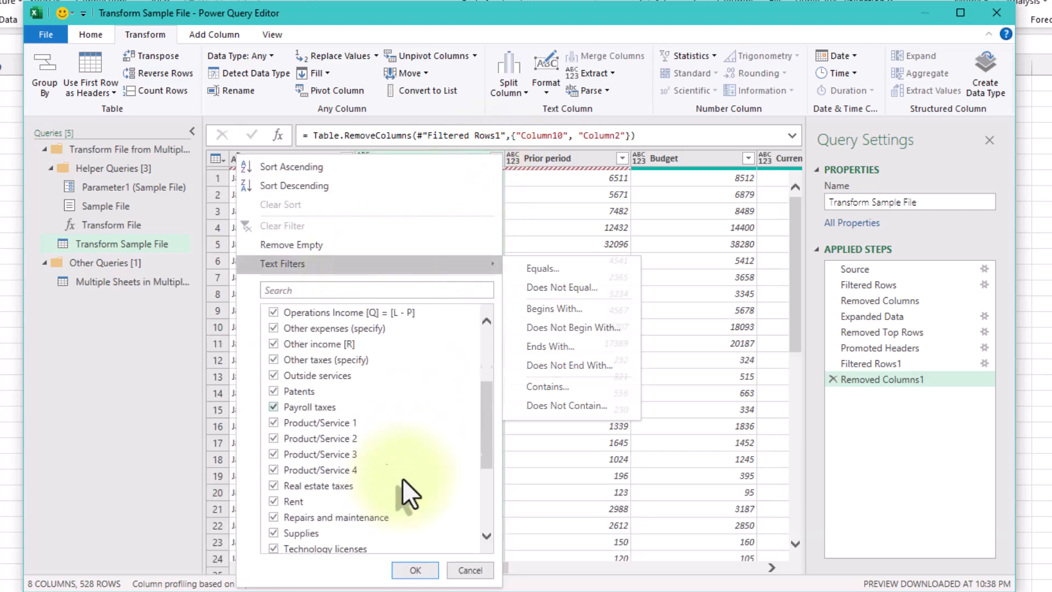
{"action": "mouse_move", "coordinate": [457, 271]}
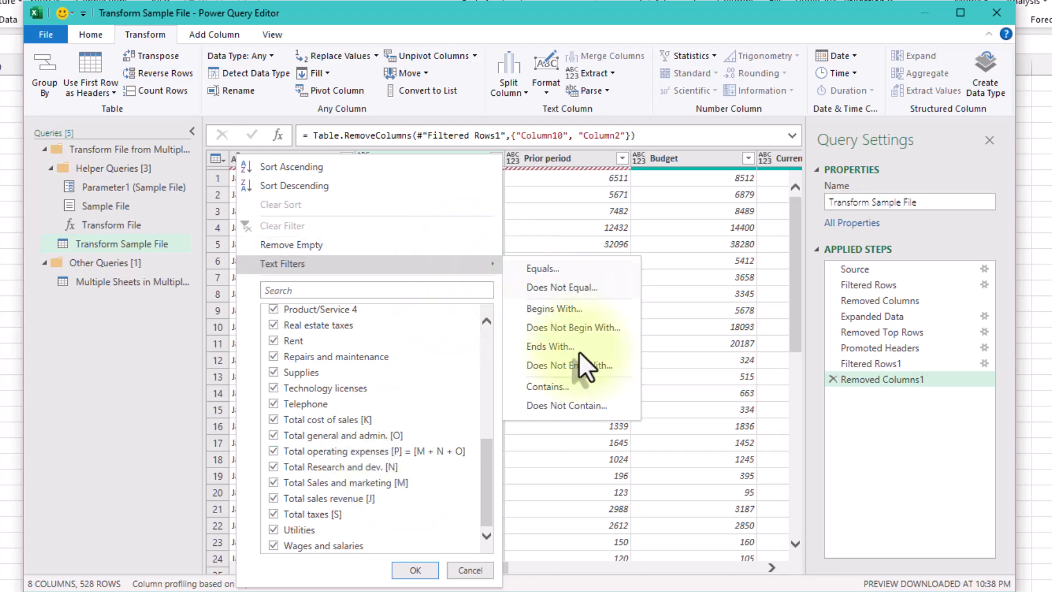
{"action": "left_click", "coordinate": [564, 407]}
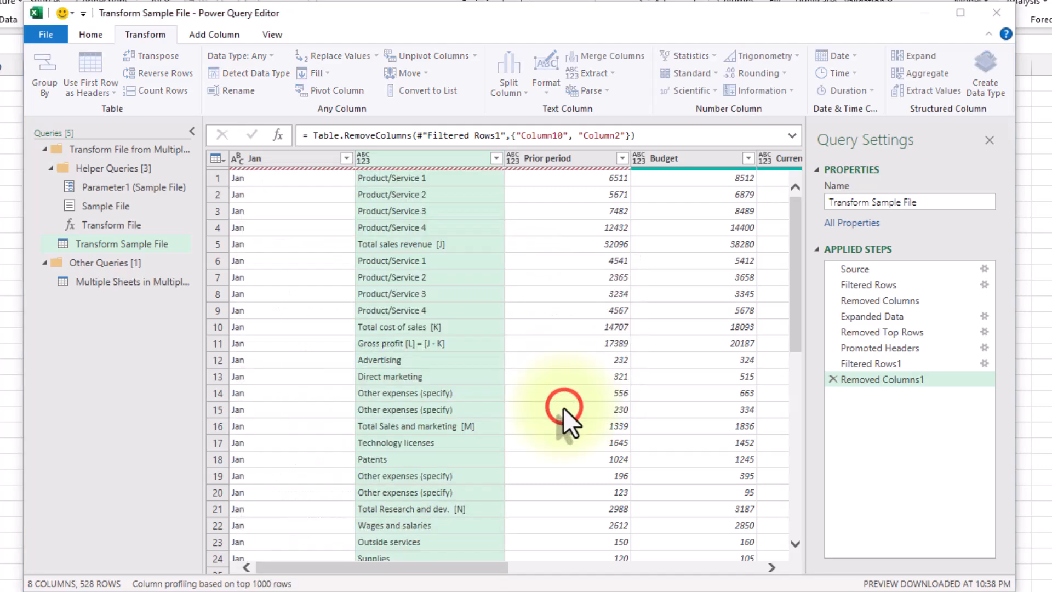
{"action": "left_click", "coordinate": [492, 297]}
{"action": "type", "text": "["}
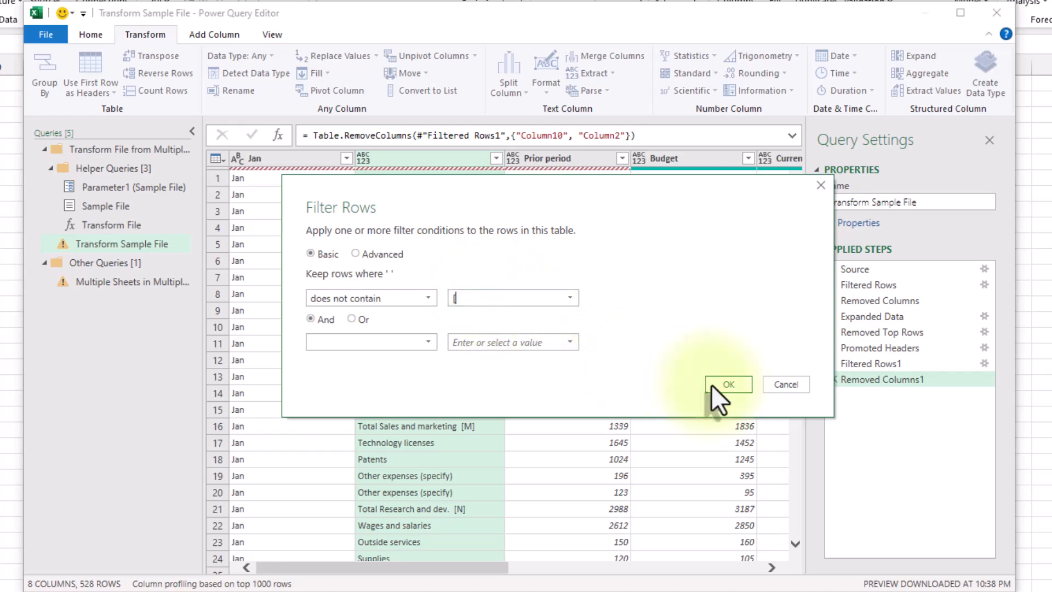
{"action": "left_click", "coordinate": [715, 385]}
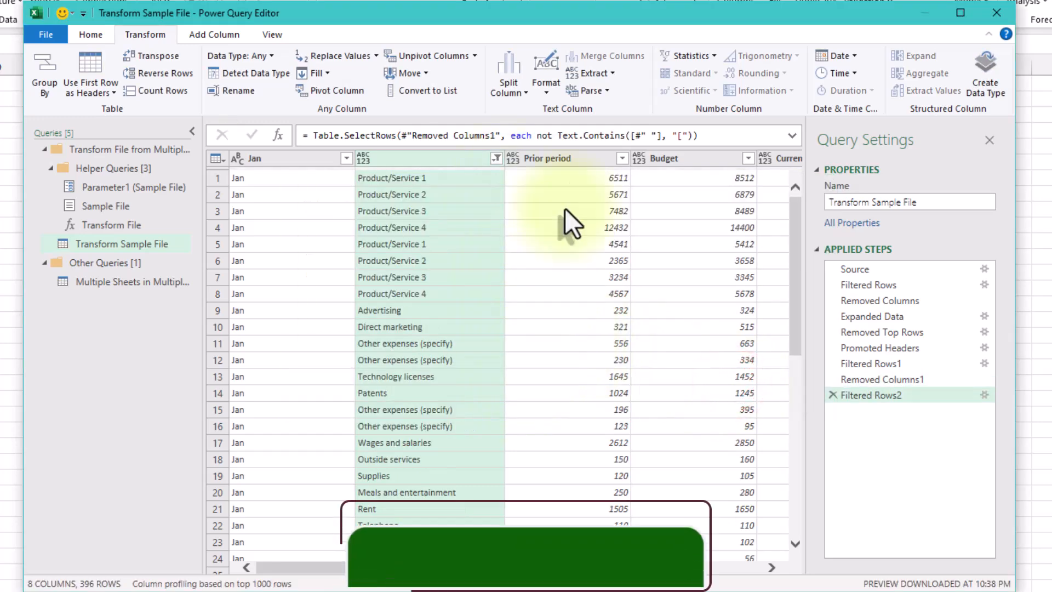
Remove the Prior period, Current period as % of sales, % Change from prior period and % Change from budget columns.
{"action": "left_click", "coordinate": [575, 158]}
{"action": "key", "text": "Delete"}
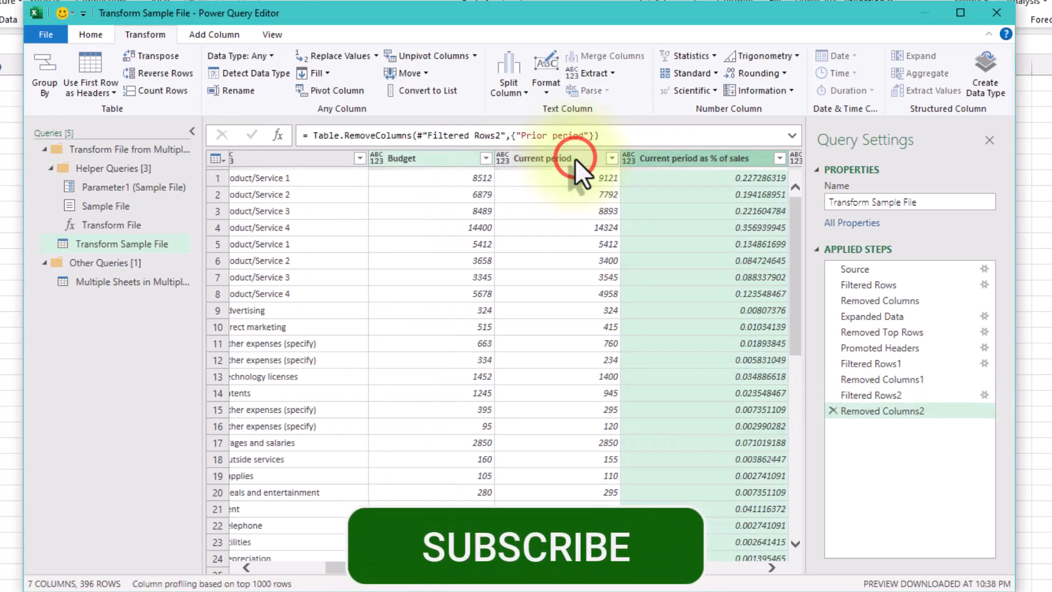
Rename the Current period column as Actual, the unnamed column as Item and the Jan column as Month.
{"action": "double_click", "coordinate": [660, 160]}
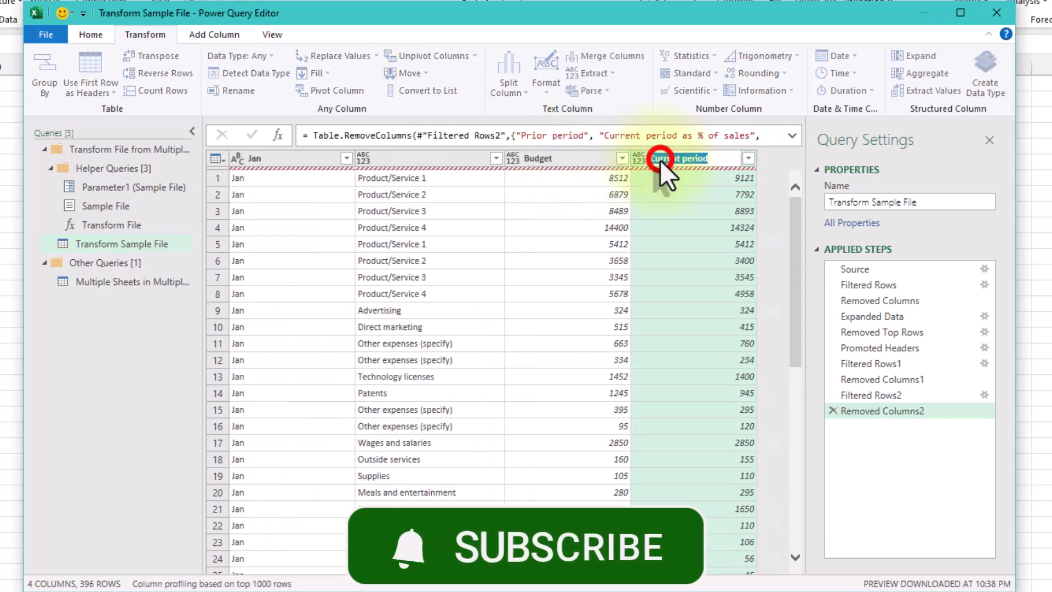
{"action": "type", "text": "Actual"}
{"action": "key", "text": "Return"}
{"action": "double_click", "coordinate": [440, 157]}
{"action": "type", "text": "Item"}
{"action": "key", "text": "Return"}
{"action": "double_click", "coordinate": [285, 159]}
{"action": "type", "text": "Month"}
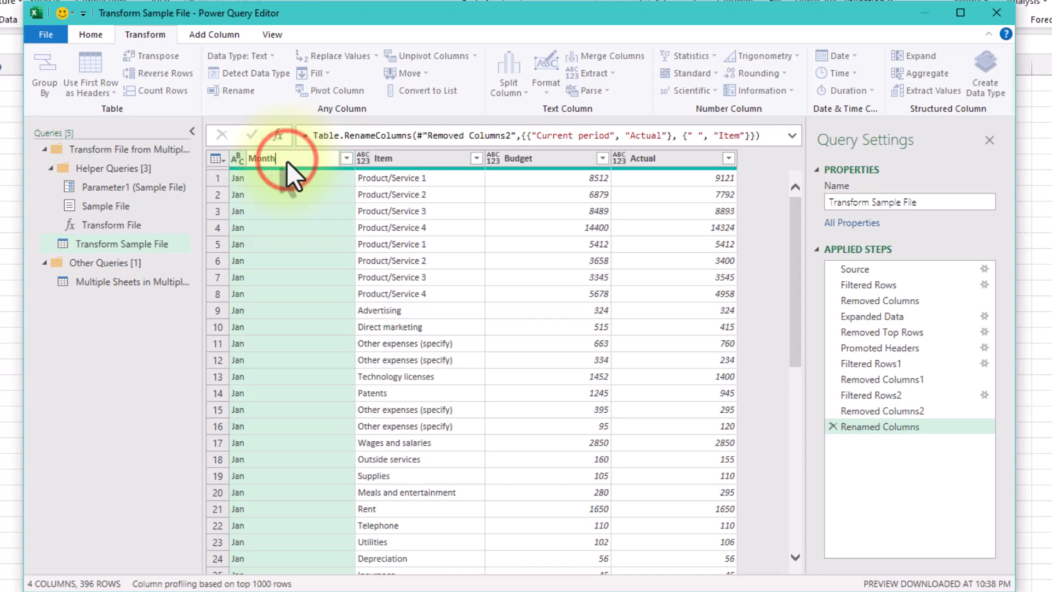
{"action": "key", "text": "Return"}
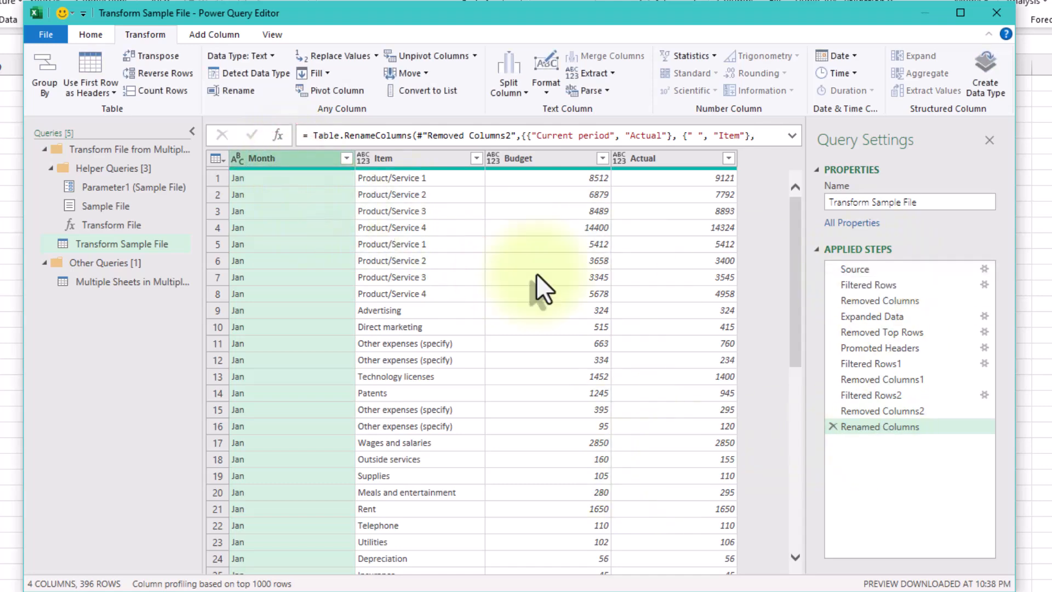
In the Multiple Sheets in Multiple Files query, edit the Renamed Columns1 formula so that Name is renamed to Company.
{"action": "left_click", "coordinate": [149, 284]}
{"action": "scroll", "coordinate": [428, 249], "scroll_direction": "down", "scroll_amount": 20}
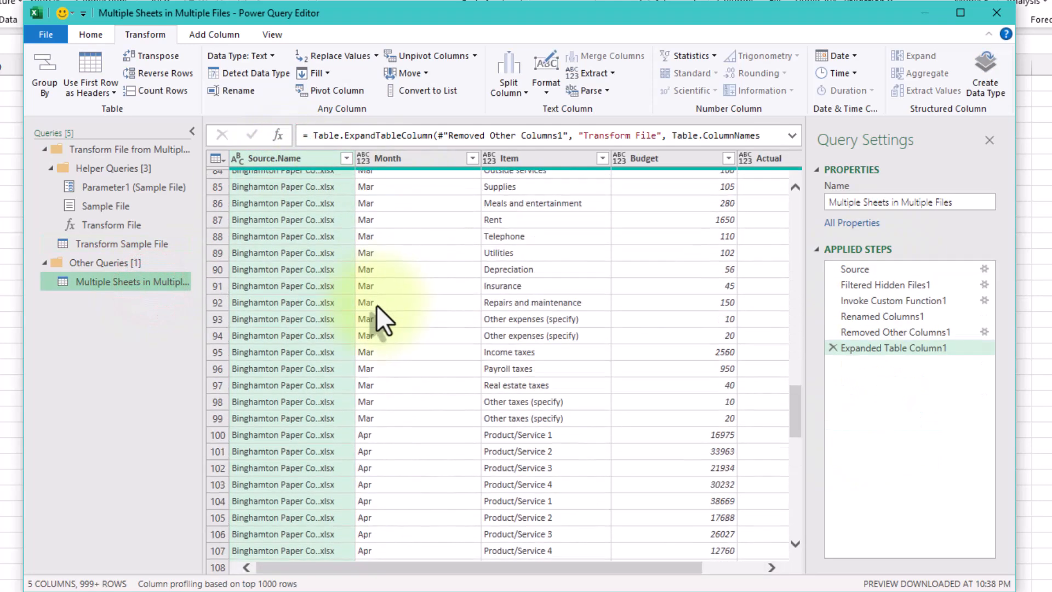
{"action": "left_click_drag", "start_coordinate": [597, 567], "coordinate": [728, 570]}
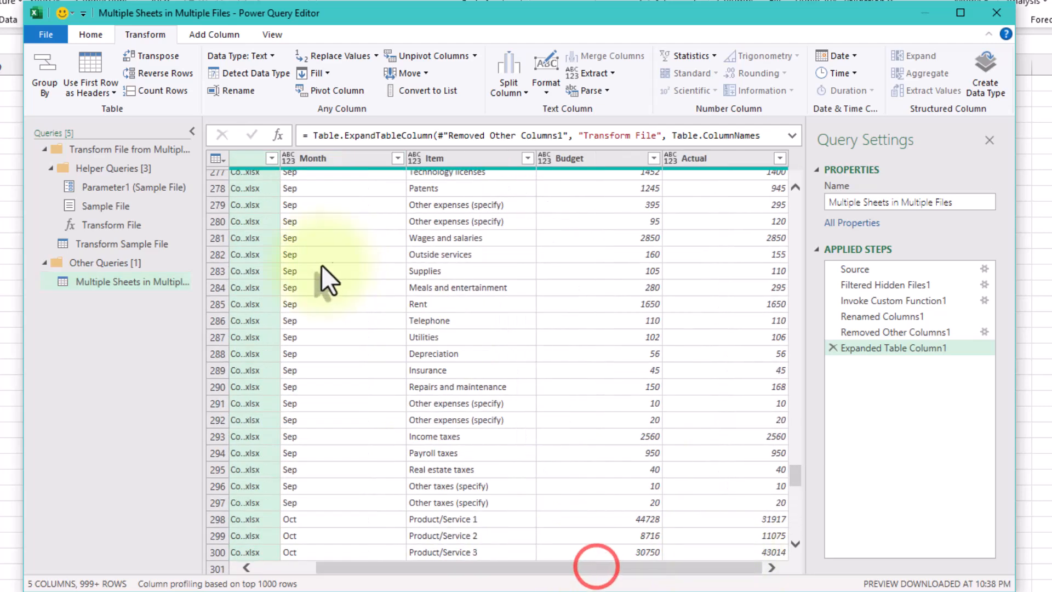
{"action": "left_click", "coordinate": [882, 316]}
{"action": "left_click_drag", "start_coordinate": [614, 137], "coordinate": [674, 136]}
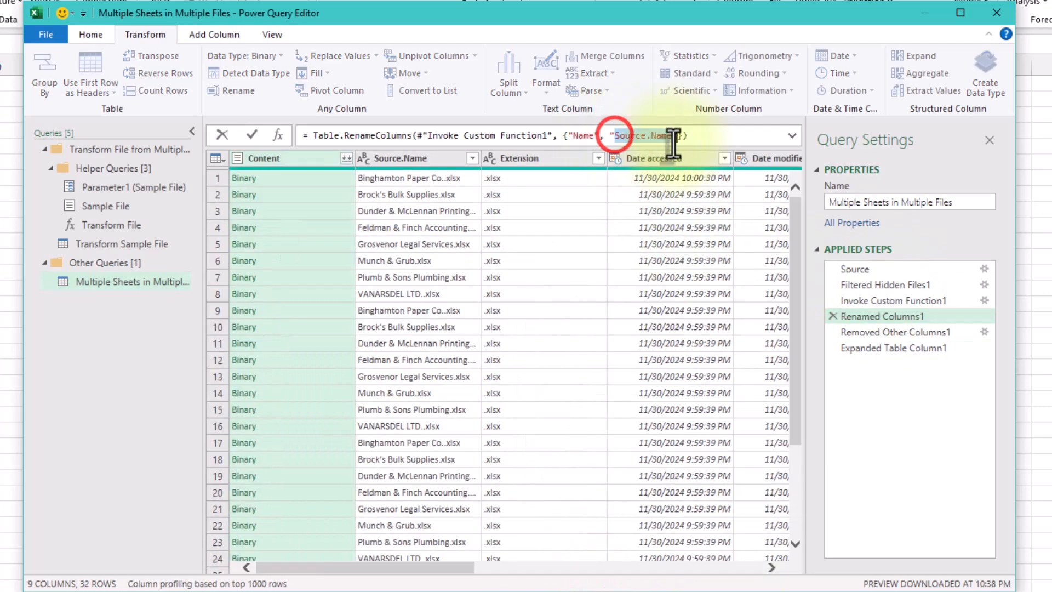
{"action": "type", "text": "Company"}
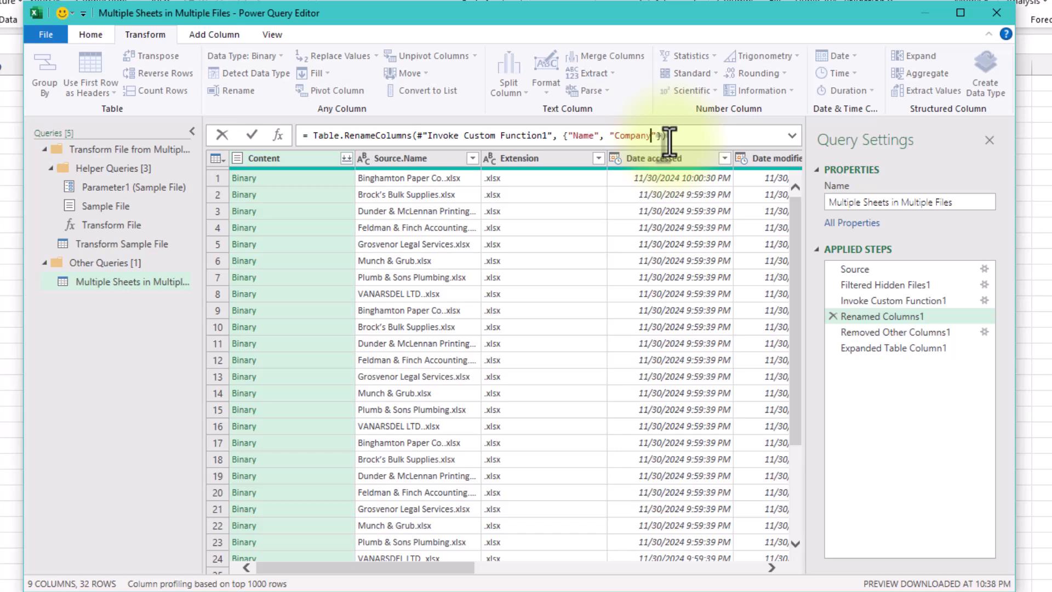
{"action": "key", "text": "Return"}
Change Source.Name to Company in the Removed Other Columns1 formula, and include Folder Path among the columns to keep.
{"action": "left_click_drag", "start_coordinate": [455, 567], "coordinate": [773, 570]}
{"action": "left_click", "coordinate": [898, 333]}
{"action": "left_click_drag", "start_coordinate": [535, 134], "coordinate": [587, 135]}
{"action": "type", "text": "Comp"}
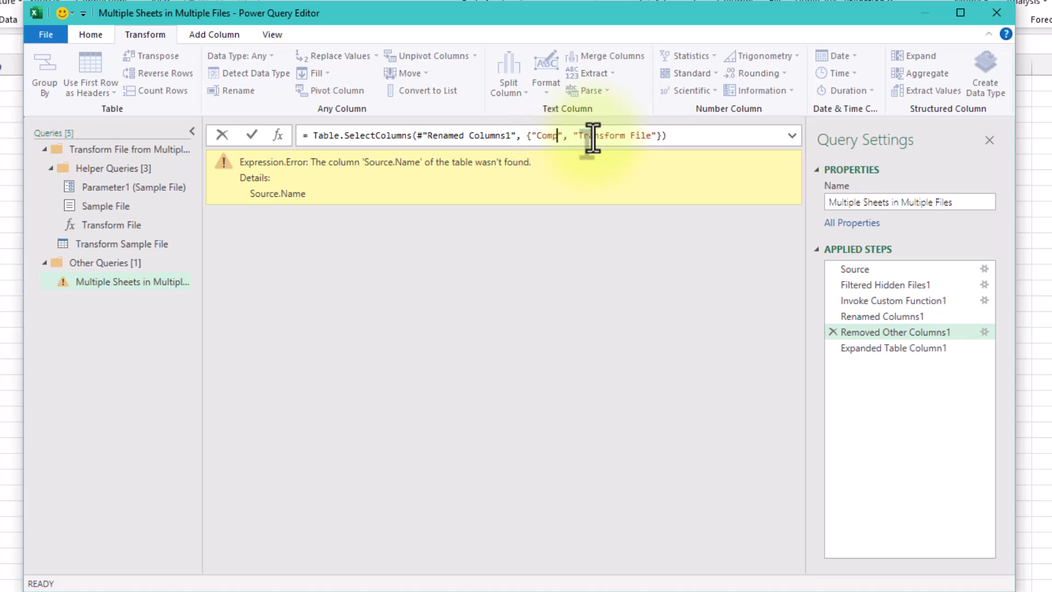
{"action": "double_click", "coordinate": [893, 332]}
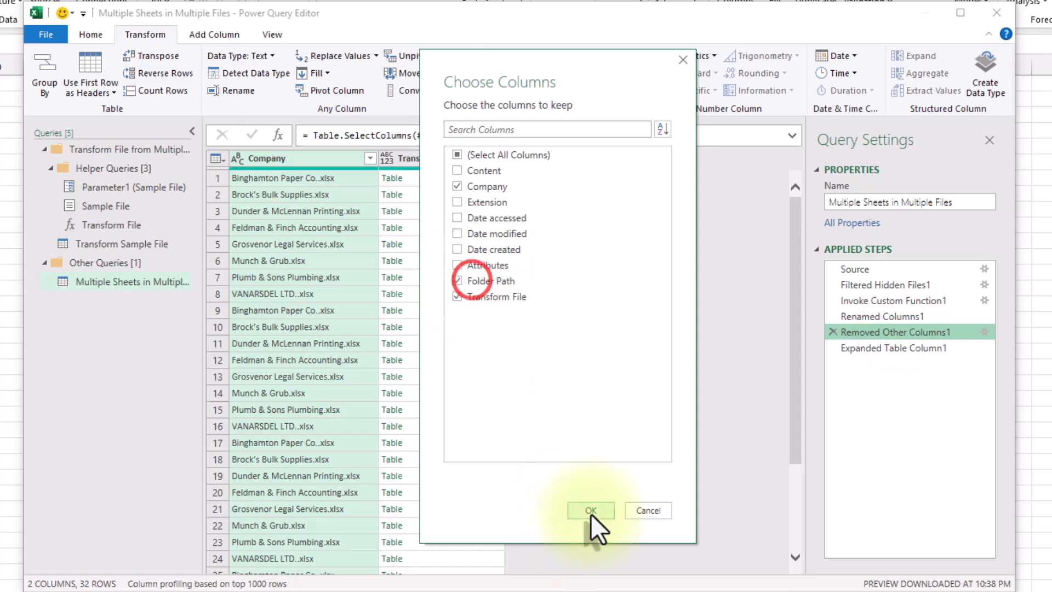
{"action": "left_click", "coordinate": [590, 512]}
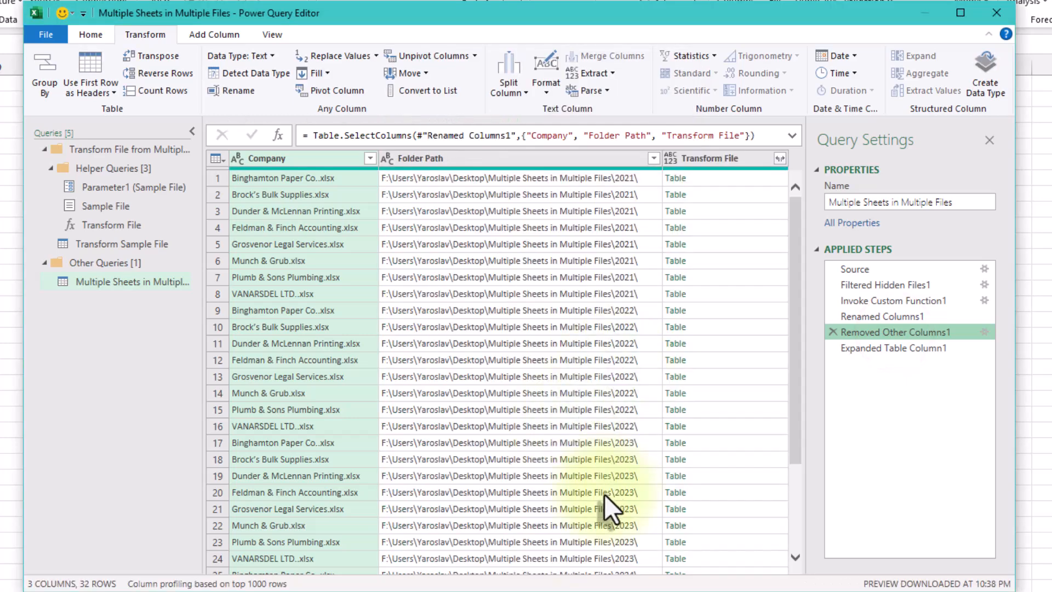
Copy the first Folder Path value up to and including "Multiple Sheets in Multiple Files\", without the year folder.
{"action": "left_click", "coordinate": [582, 178]}
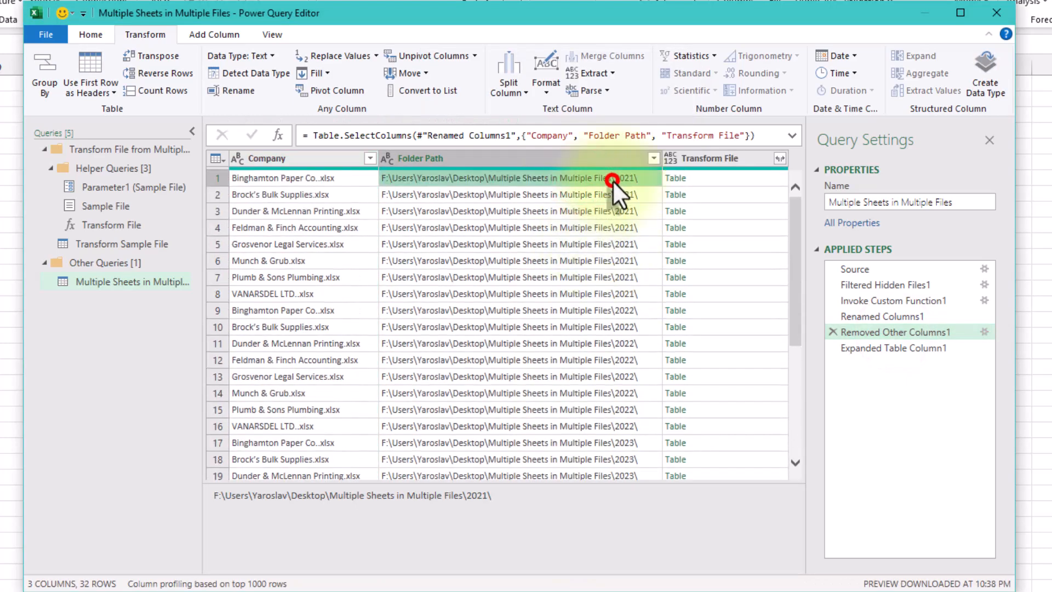
{"action": "right_click", "coordinate": [537, 179]}
{"action": "left_click", "coordinate": [471, 499]}
{"action": "left_click_drag", "start_coordinate": [466, 495], "coordinate": [215, 496]}
{"action": "right_click", "coordinate": [287, 494]}
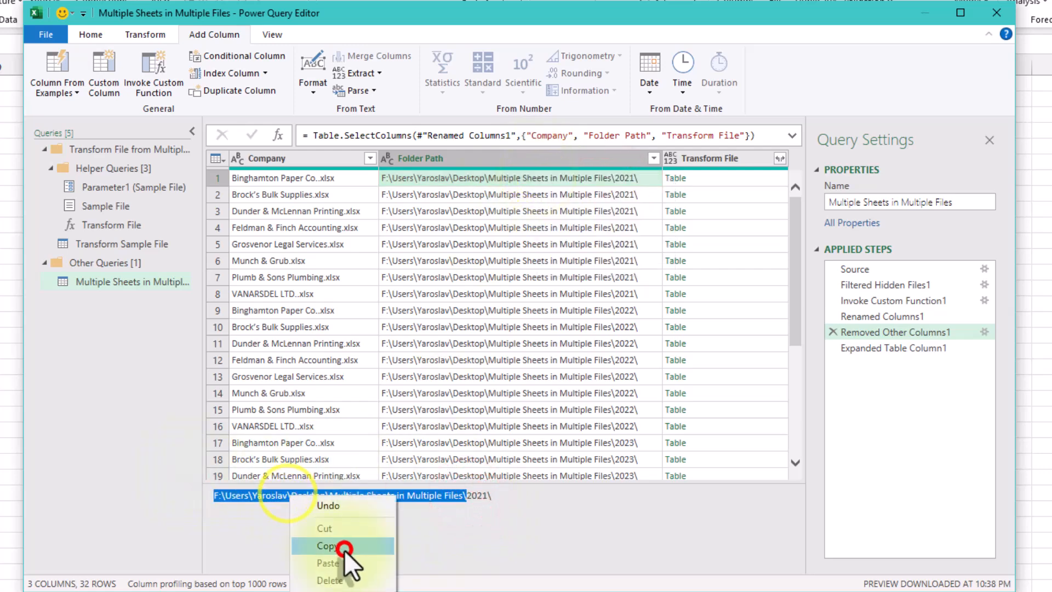
{"action": "left_click", "coordinate": [343, 549]}
Replace the copied folder path in the Folder Path column with nothing, inserting the replacement after the Removed Other Columns1 step.
{"action": "right_click", "coordinate": [510, 157]}
{"action": "left_click", "coordinate": [591, 339]}
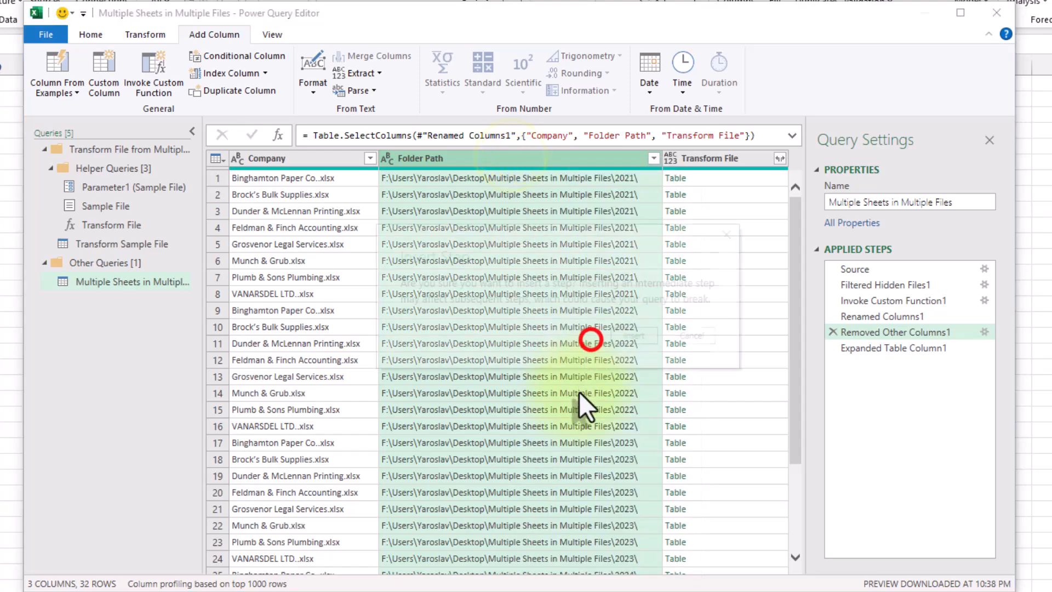
{"action": "left_click", "coordinate": [615, 336]}
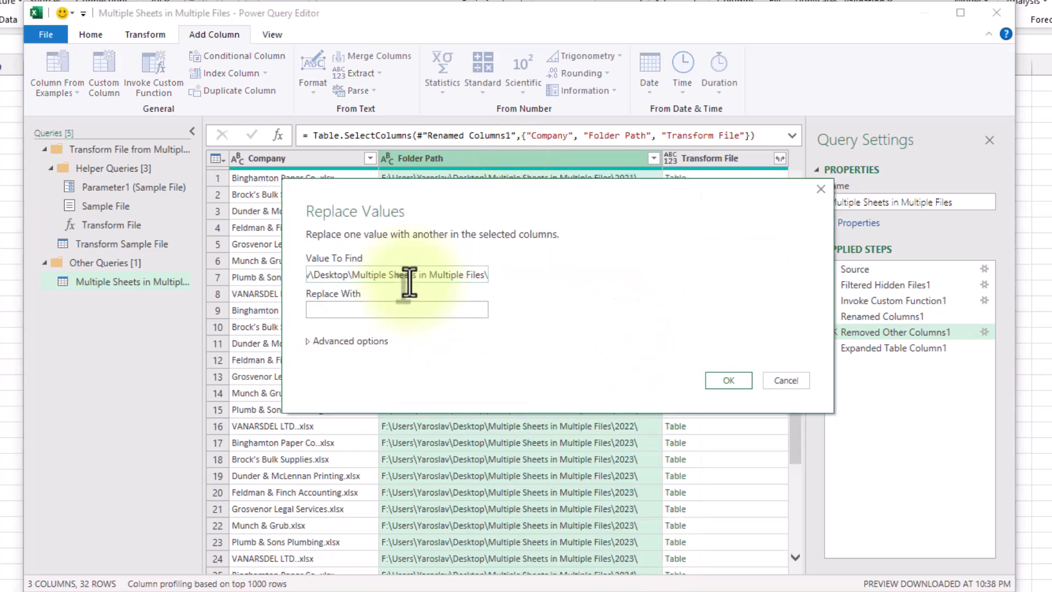
{"action": "left_click", "coordinate": [728, 380]}
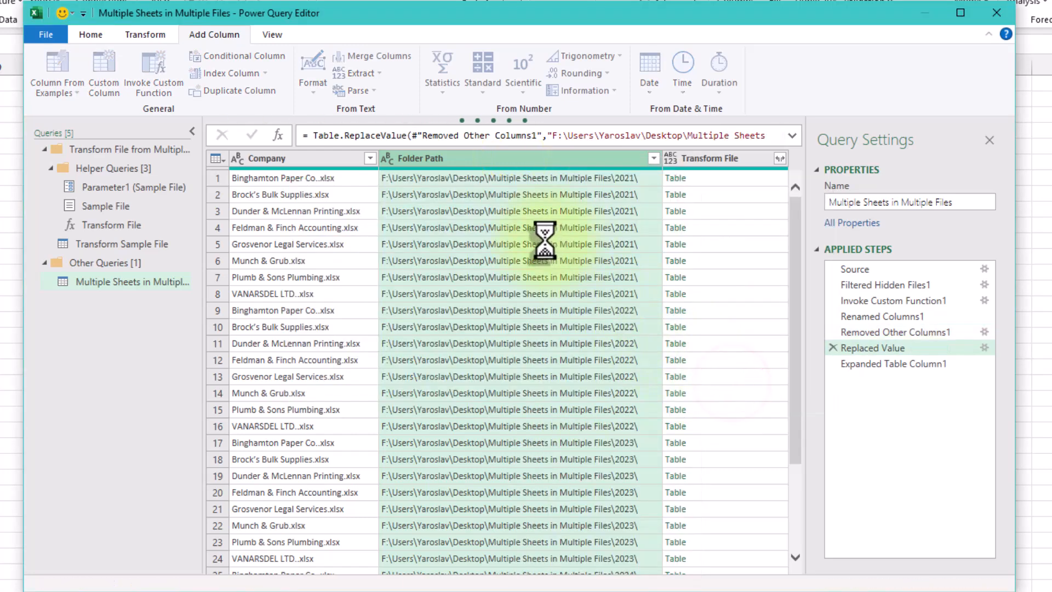
Replace the backslash "\" in the Folder Path column with nothing, as another inserted step.
{"action": "right_click", "coordinate": [433, 157]}
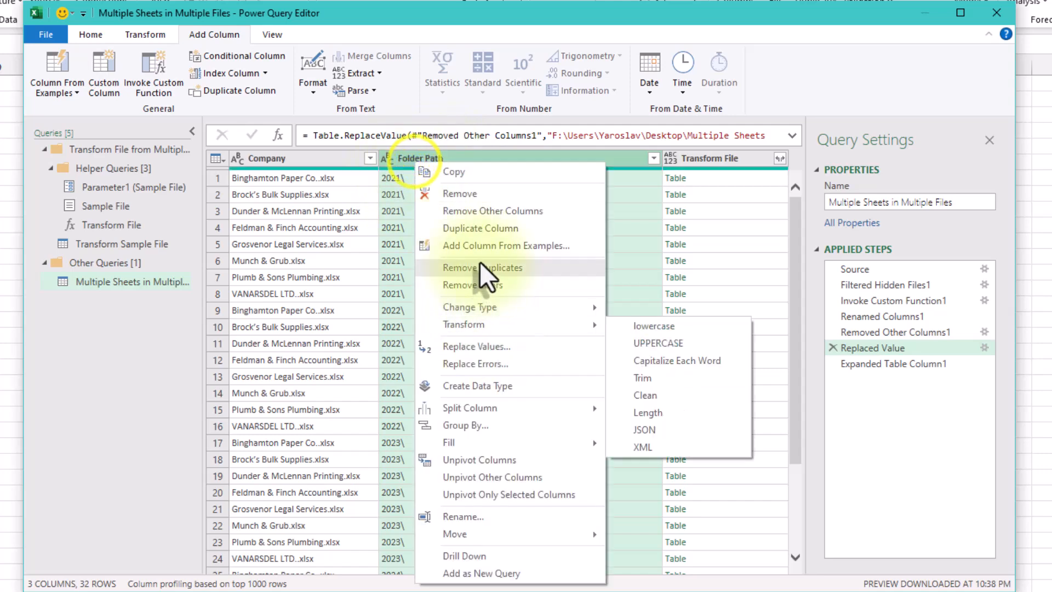
{"action": "left_click", "coordinate": [502, 341]}
{"action": "left_click", "coordinate": [615, 334]}
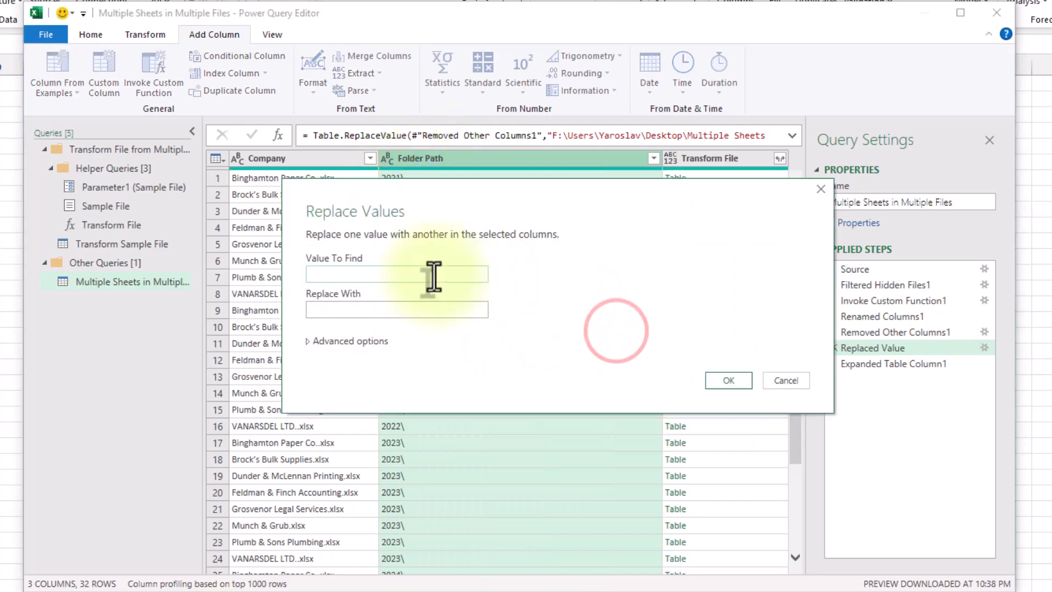
{"action": "left_click", "coordinate": [708, 378]}
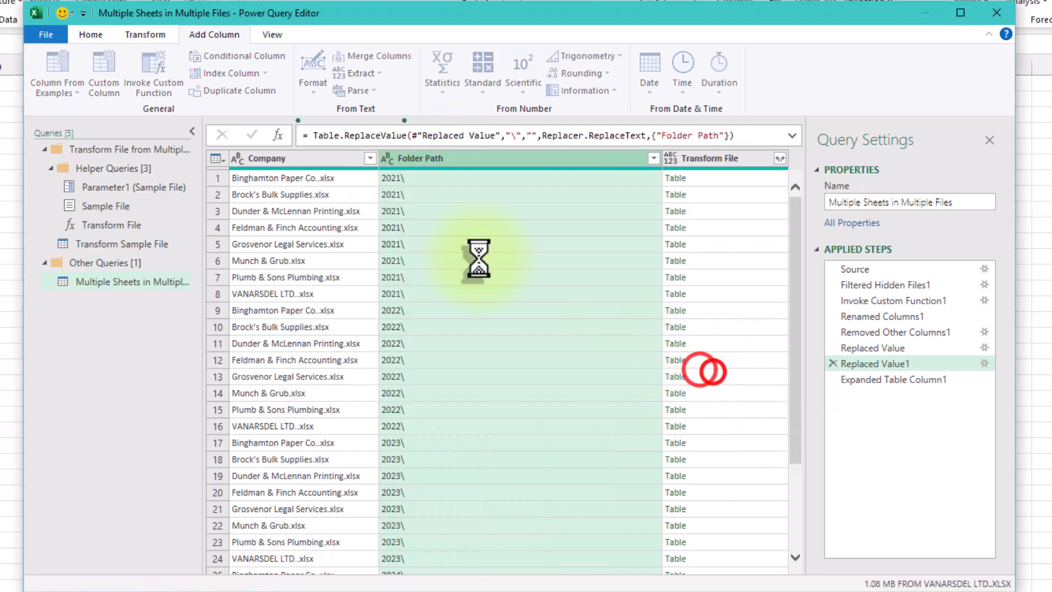
Rename the Folder Path column as Year and insert the renaming as an intermediate step.
{"action": "double_click", "coordinate": [426, 159]}
{"action": "type", "text": "Year"}
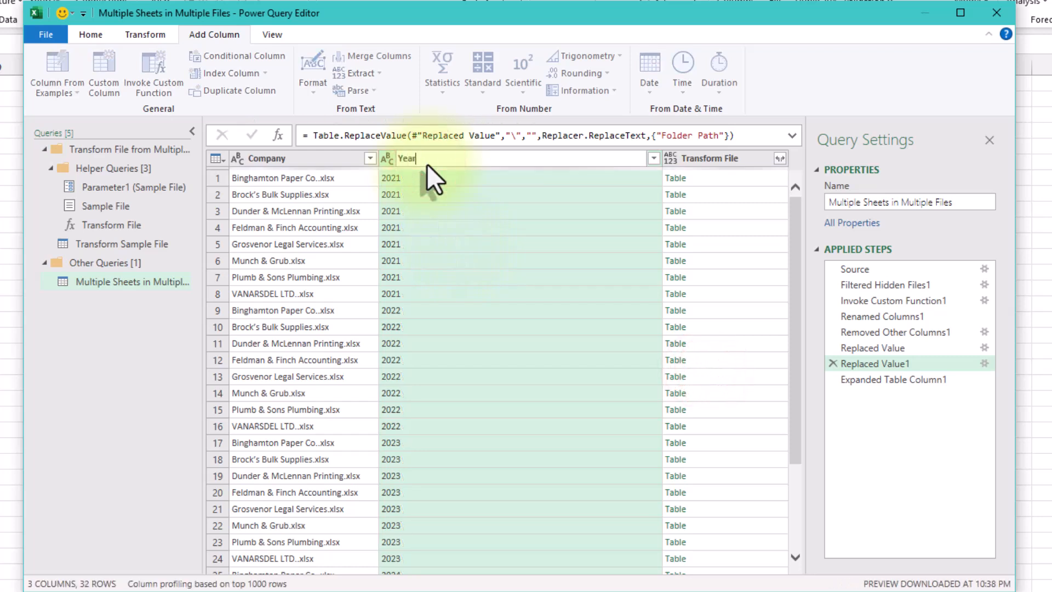
{"action": "key", "text": "Return"}
{"action": "left_click", "coordinate": [466, 210]}
{"action": "left_click", "coordinate": [641, 331]}
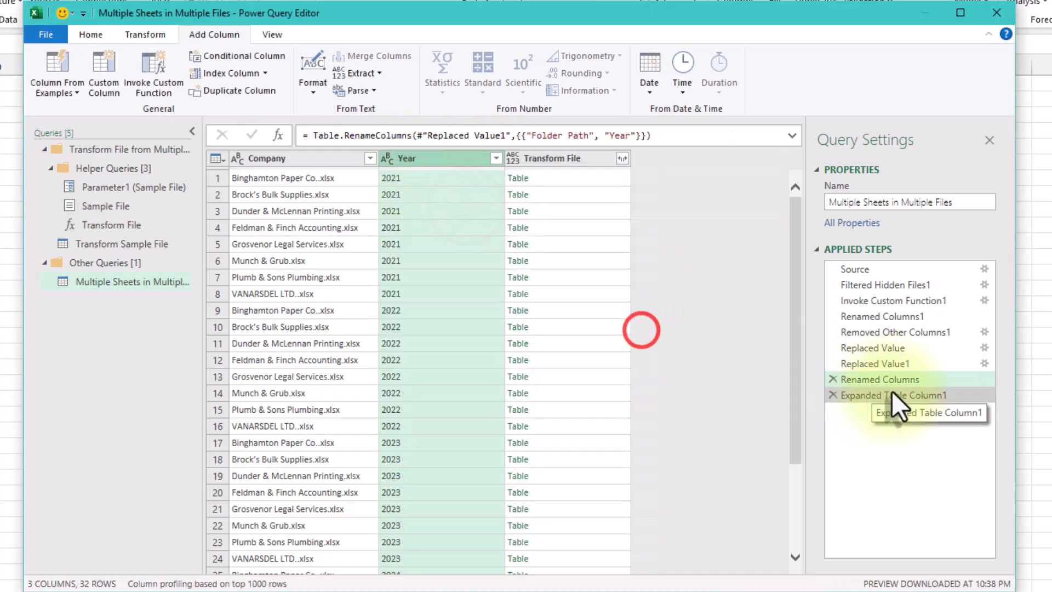
Return to the Expanded Table Column1 step and move the Month column in front of the Year column.
{"action": "left_click", "coordinate": [892, 393]}
{"action": "left_click_drag", "start_coordinate": [557, 157], "coordinate": [462, 175]}
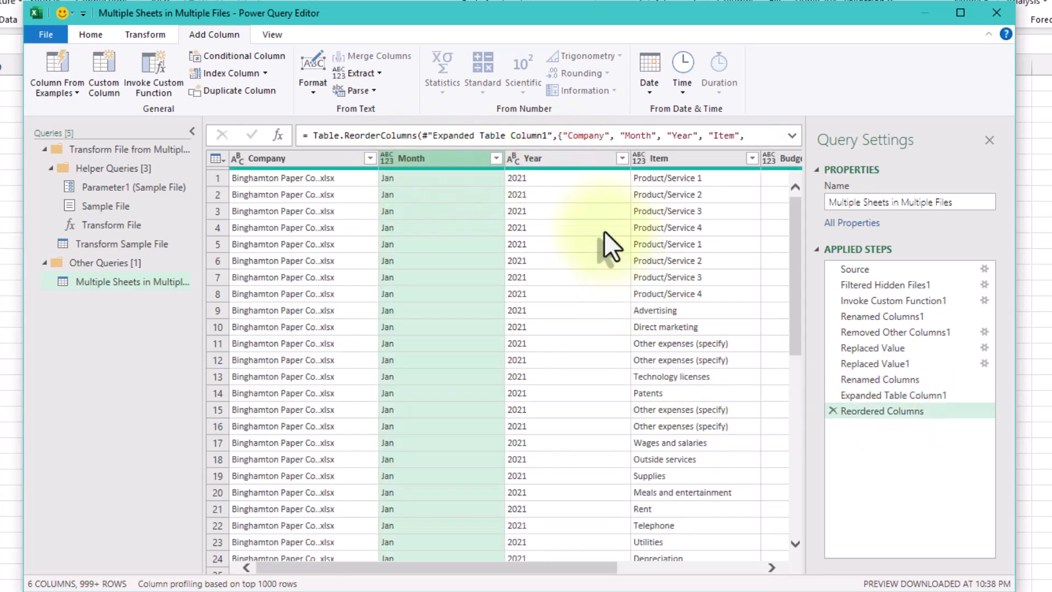
{"action": "left_click", "coordinate": [553, 161]}
{"action": "left_click", "coordinate": [441, 173]}
Merge the Month and Year columns with a custom "-" separator into a new column named Date.
{"action": "left_click", "coordinate": [469, 162]}
{"action": "left_click", "coordinate": [551, 163], "text": "ctrl"}
{"action": "right_click", "coordinate": [552, 164]}
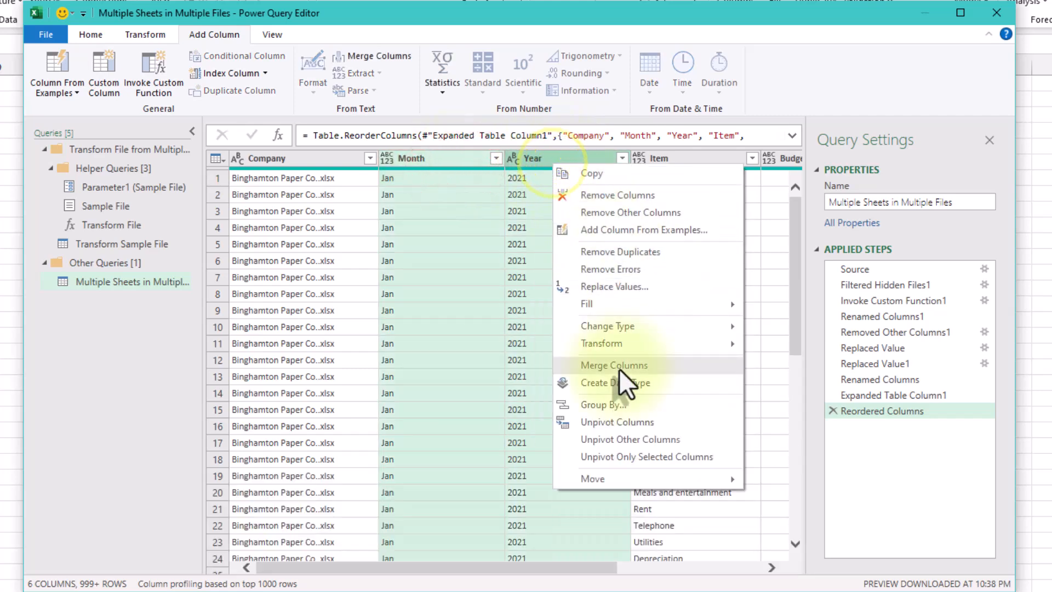
{"action": "mouse_move", "coordinate": [718, 335]}
{"action": "left_click", "coordinate": [709, 363]}
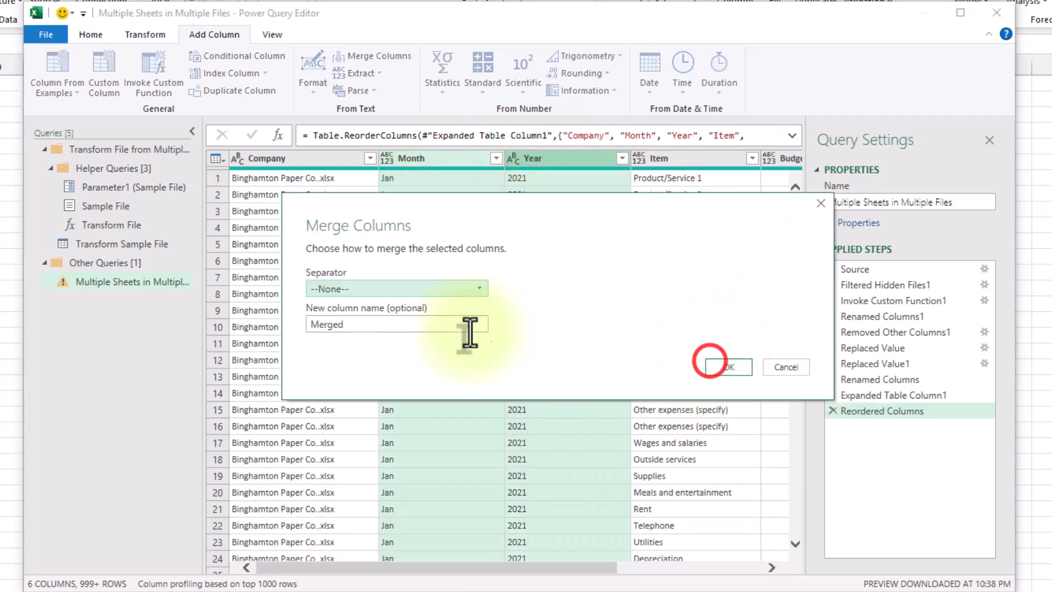
{"action": "left_click", "coordinate": [422, 289]}
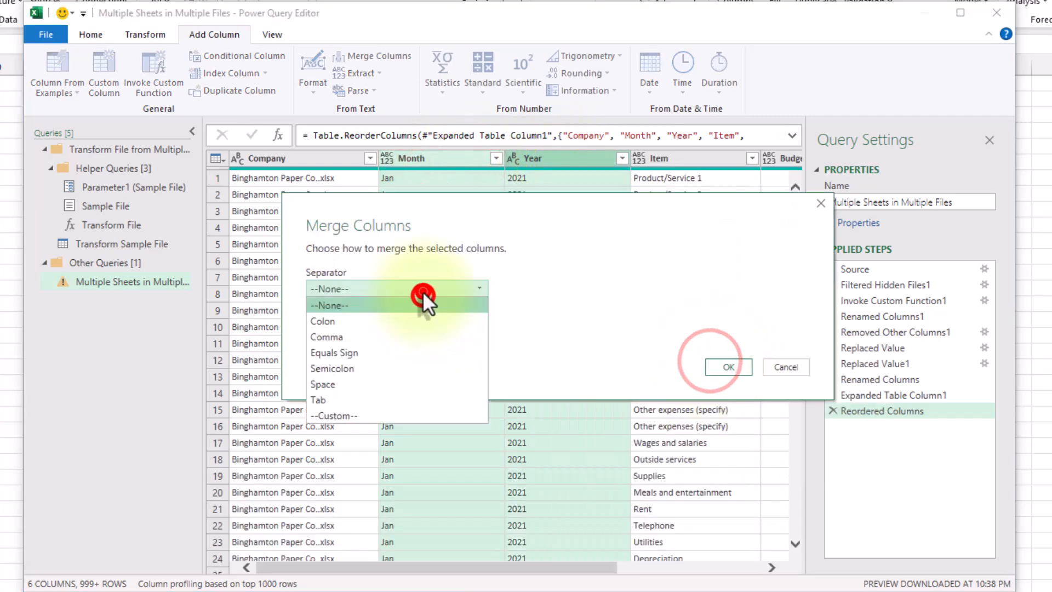
{"action": "left_click", "coordinate": [360, 416]}
{"action": "left_click", "coordinate": [360, 305]}
{"action": "type", "text": "-"}
{"action": "double_click", "coordinate": [369, 346]}
{"action": "type", "text": "Date"}
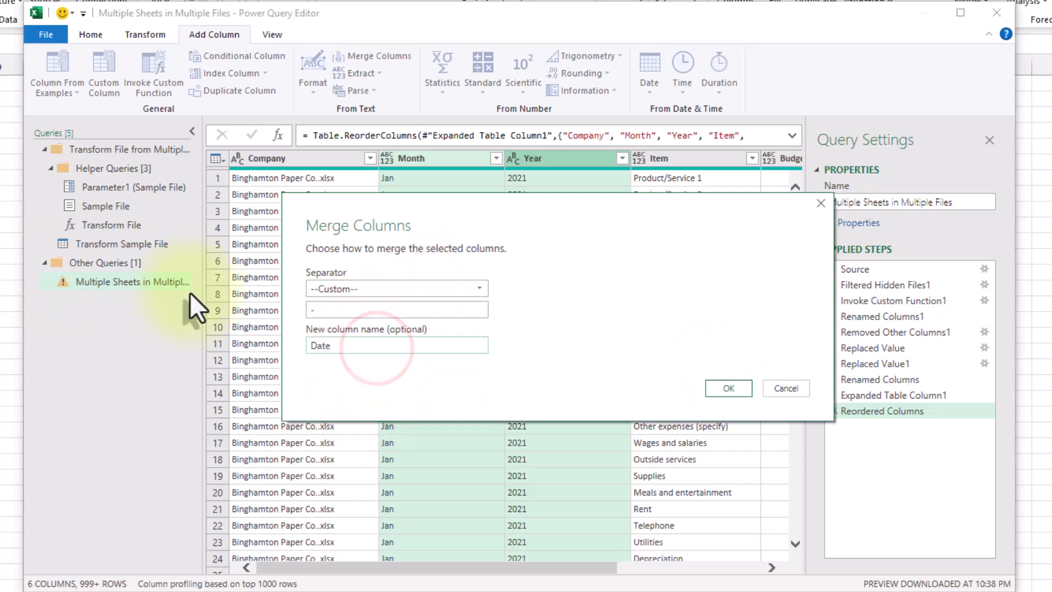
{"action": "left_click", "coordinate": [722, 387]}
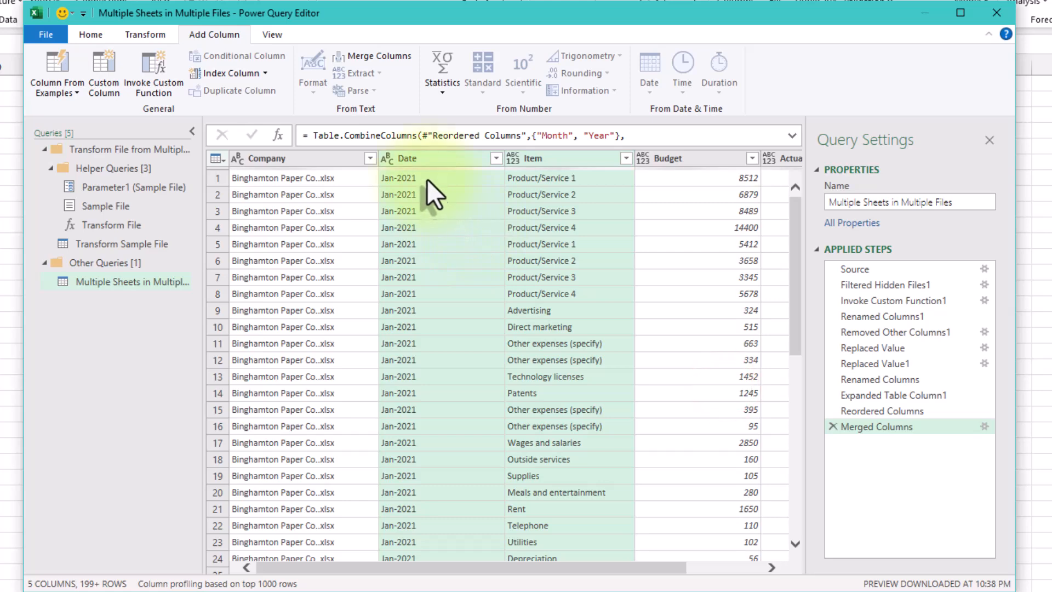
Change the Date column's data type to Date, then close the query editor and keep the changes.
{"action": "right_click", "coordinate": [423, 158]}
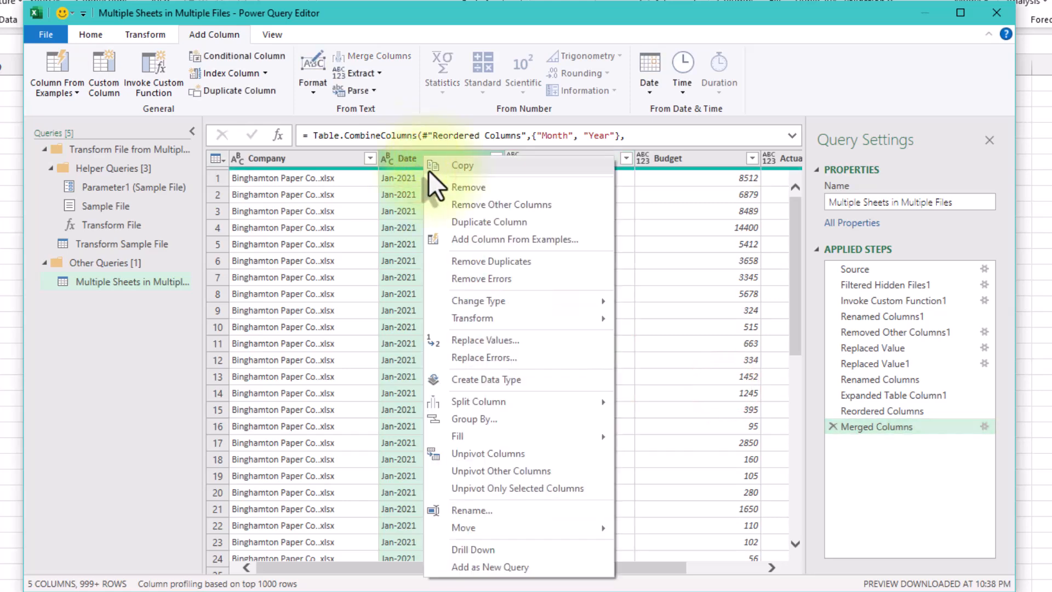
{"action": "left_click", "coordinate": [389, 159]}
{"action": "left_click", "coordinate": [437, 266]}
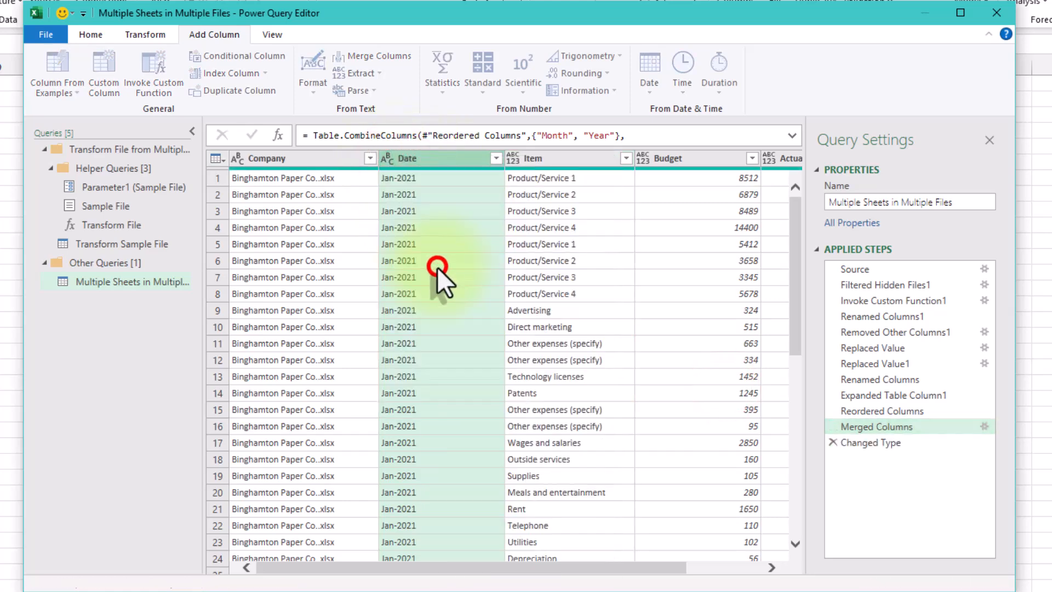
{"action": "scroll", "coordinate": [421, 290], "scroll_direction": "down", "scroll_amount": 7}
{"action": "scroll", "coordinate": [422, 335], "scroll_direction": "down", "scroll_amount": 18}
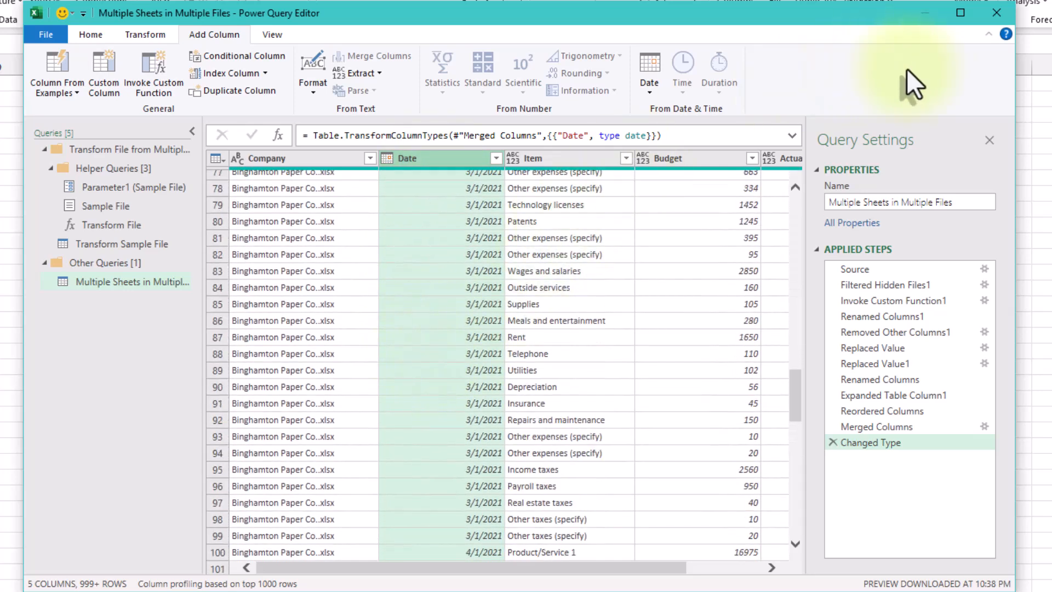
{"action": "left_click", "coordinate": [996, 12]}
{"action": "left_click", "coordinate": [577, 323]}
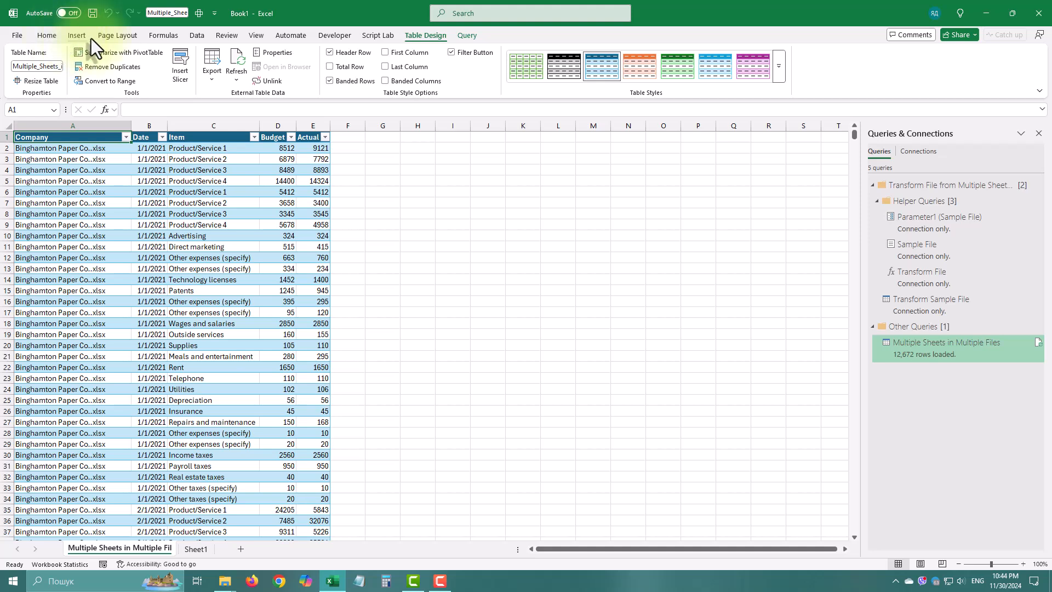
Create a PivotTable on a new worksheet from the loaded Multiple Sheets in Multiple Files table.
{"action": "left_click", "coordinate": [140, 265]}
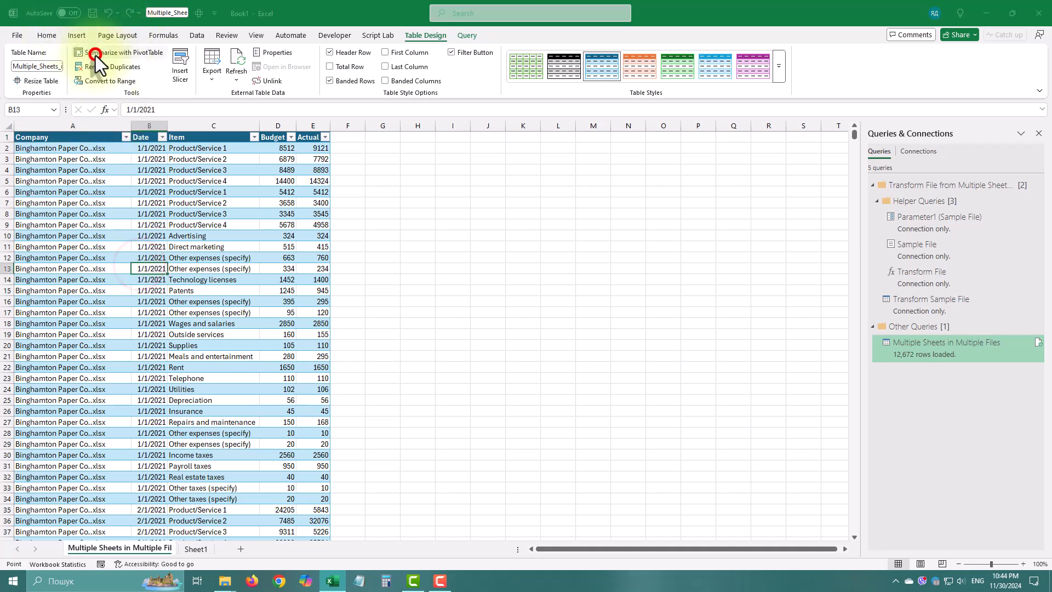
{"action": "left_click", "coordinate": [95, 55]}
{"action": "left_click", "coordinate": [462, 397]}
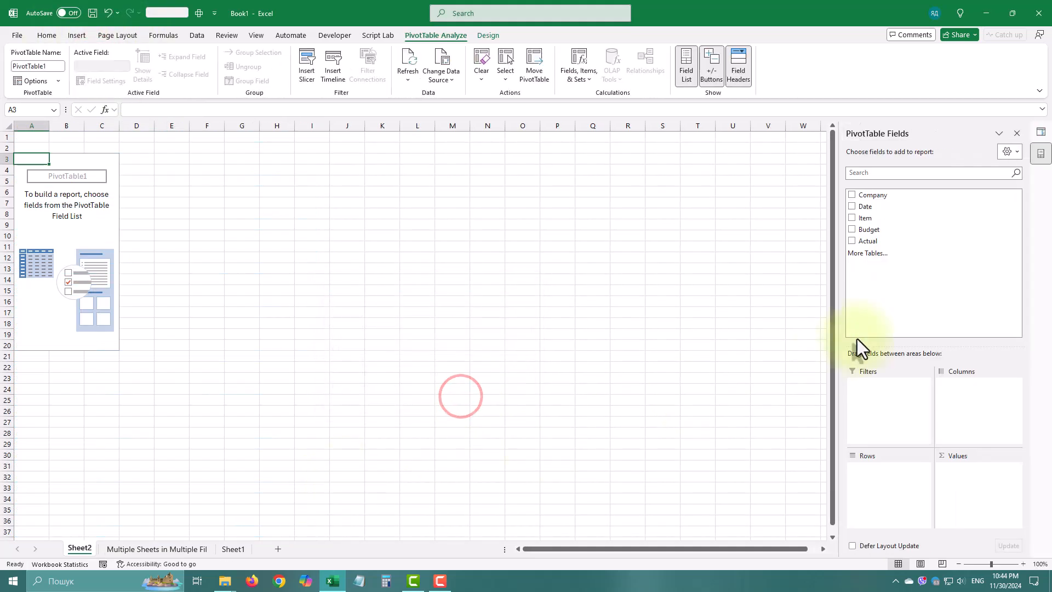
Build the PivotTable with Item as rows, Company as columns and the sum of Actual as values.
{"action": "left_click_drag", "start_coordinate": [876, 227], "coordinate": [925, 510]}
{"action": "left_click_drag", "start_coordinate": [909, 198], "coordinate": [984, 422]}
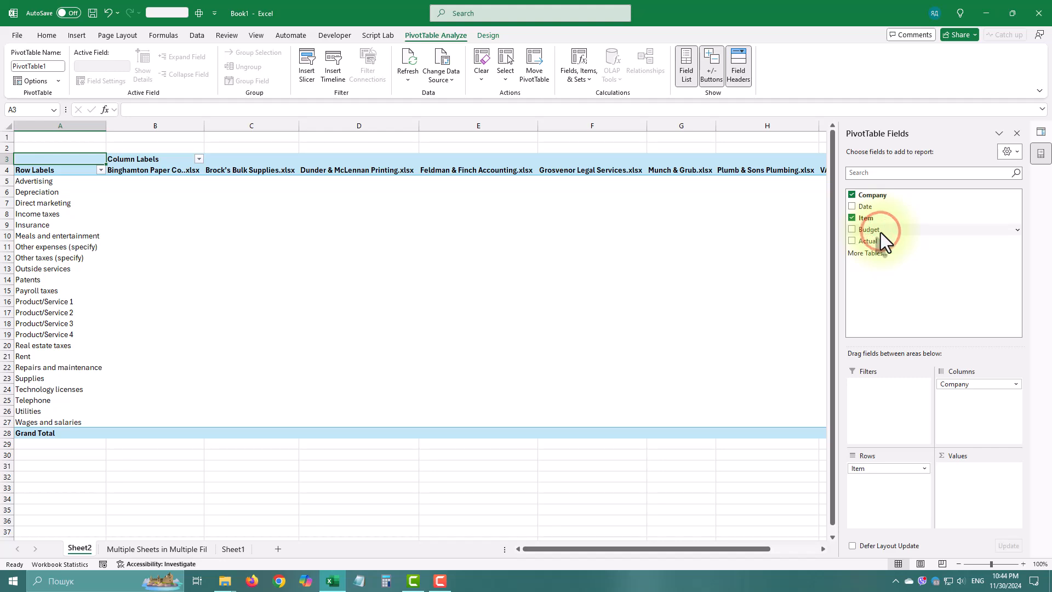
{"action": "left_click_drag", "start_coordinate": [876, 241], "coordinate": [978, 493]}
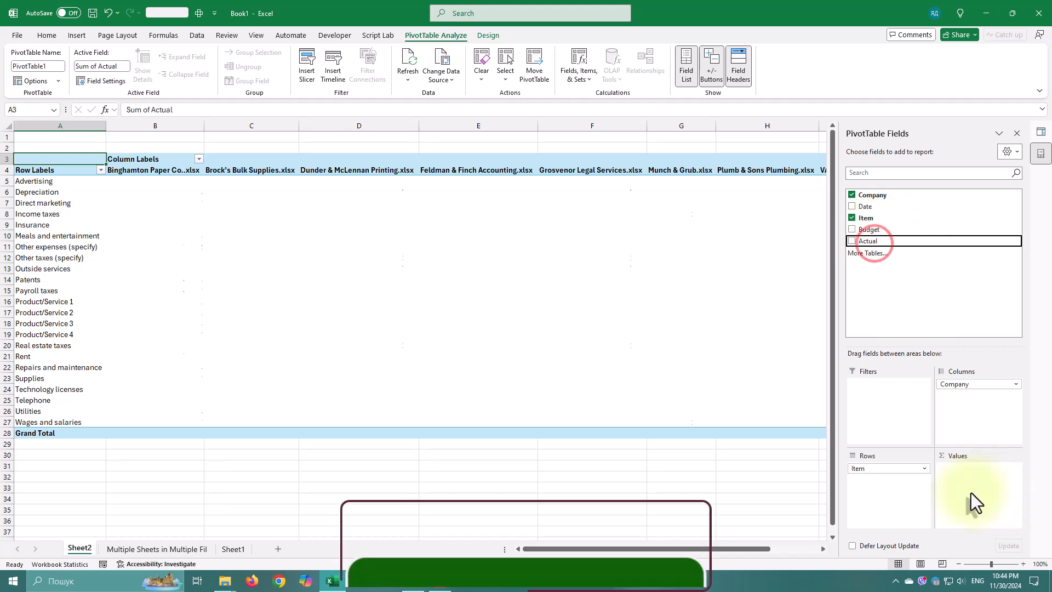